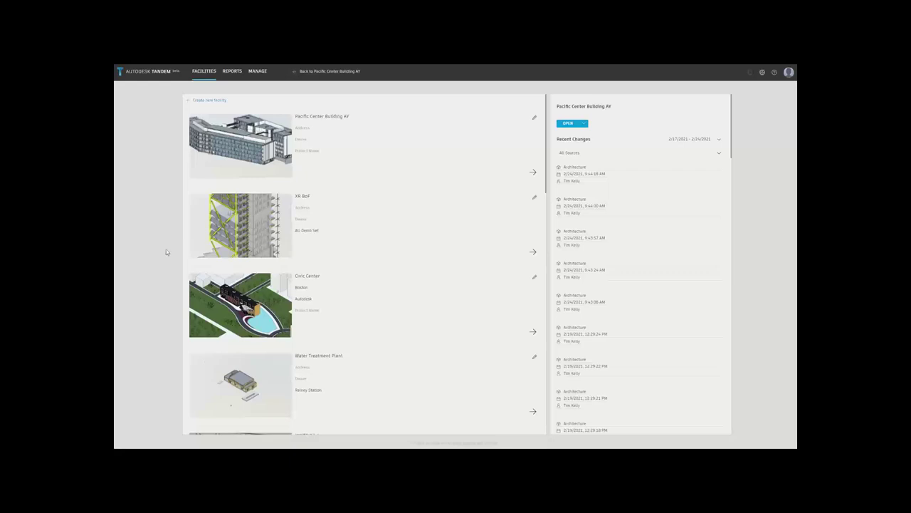
Open the Basement - Mechanical facility view of the Pacific Center Building AY facility.
left_click(240, 155)
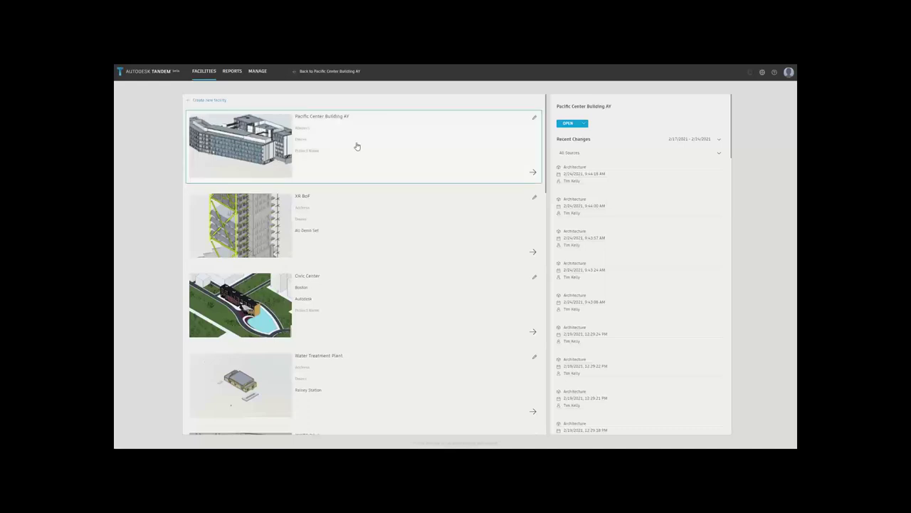
left_click(583, 123)
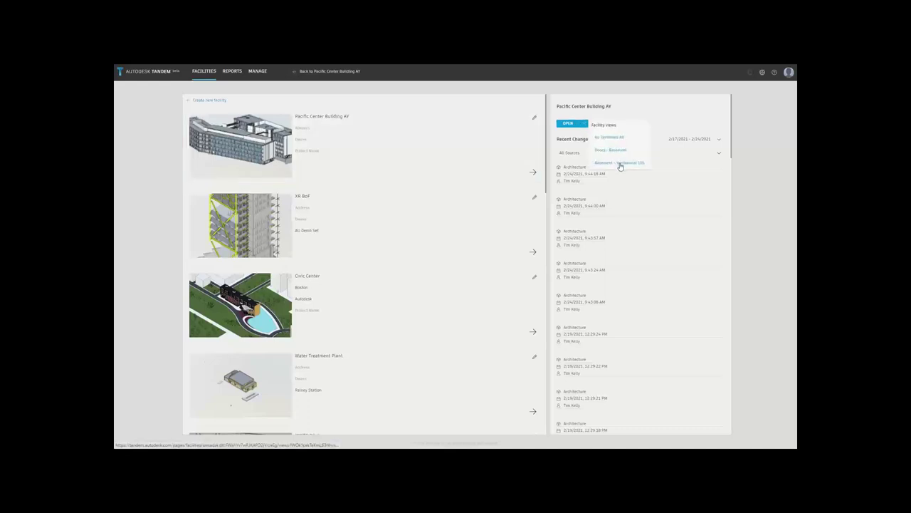
left_click(622, 162)
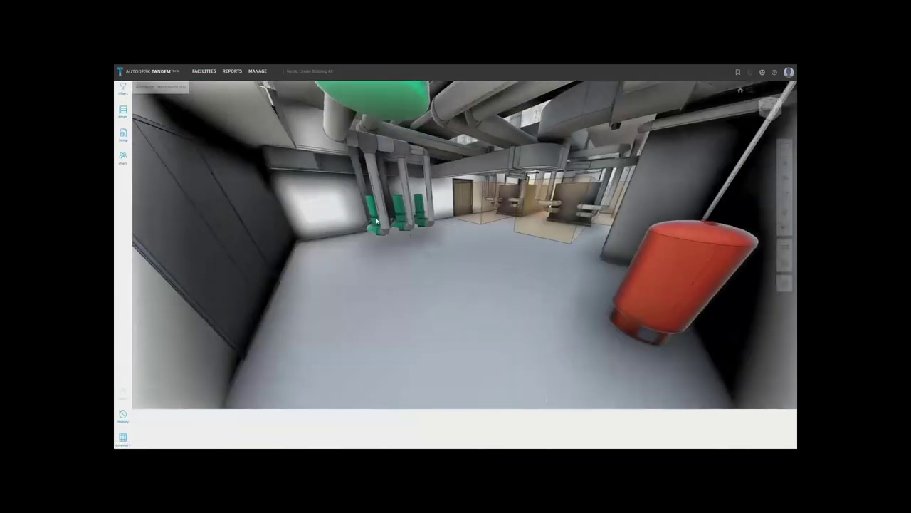
Inspect the nearest green pump's asset properties and its linked data sheet location, returning to the facility view.
left_click(122, 111)
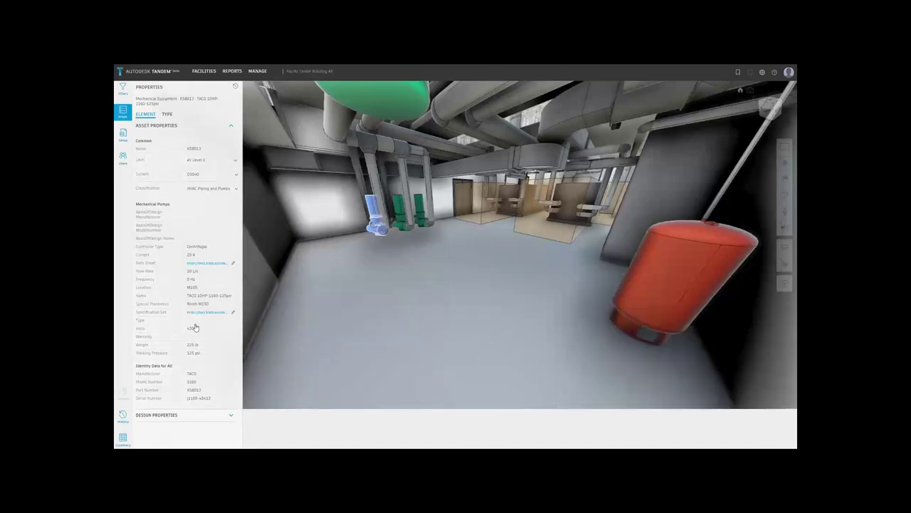
left_click(205, 263)
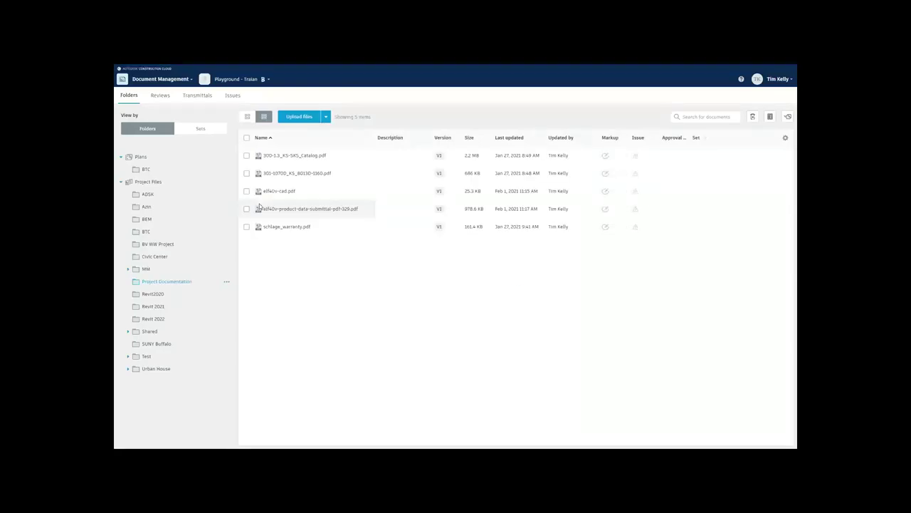
key("F11")
left_click(179, 70)
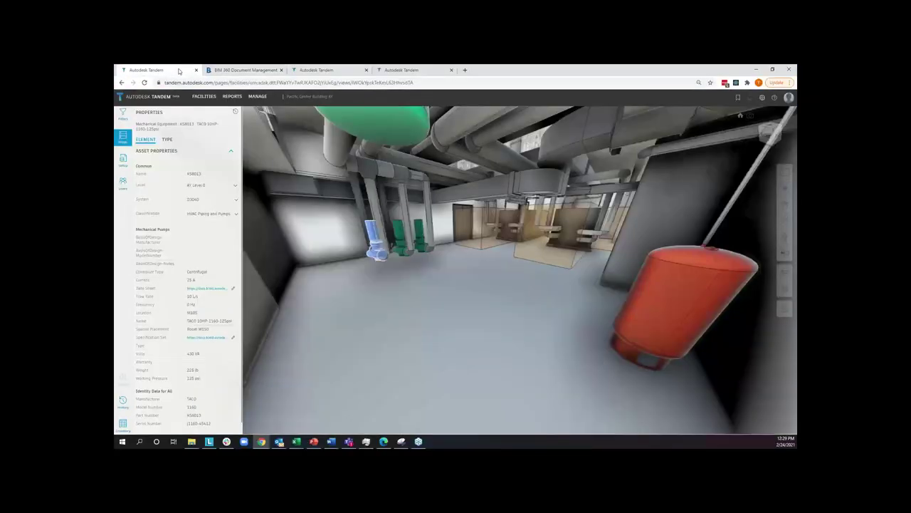
Examine the default Masterformat classification system, expanding Equipment (11 00 00) and its Operation and Maintenance subgroup (11 01 00).
left_click(258, 98)
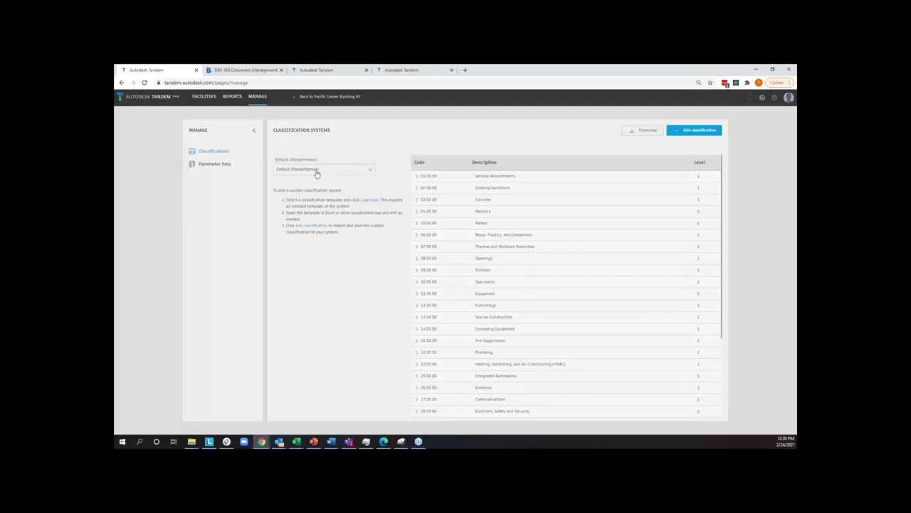
left_click(363, 175)
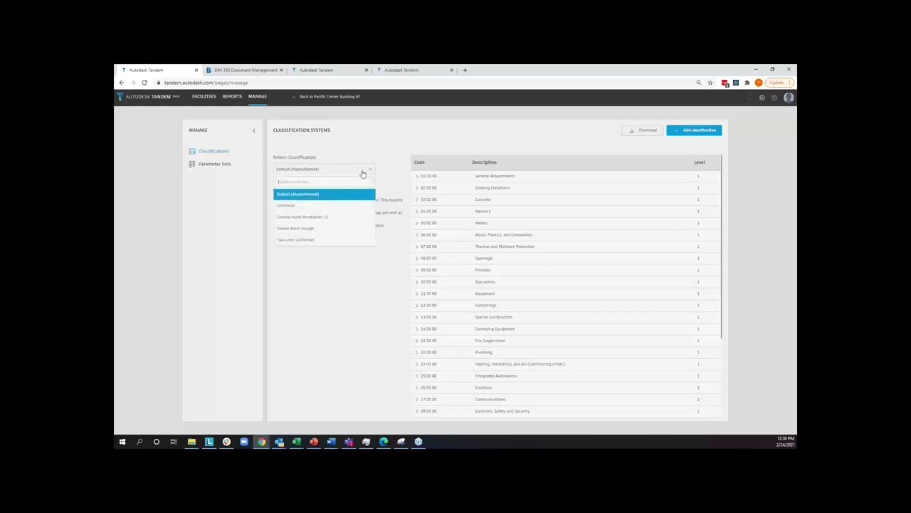
left_click(329, 197)
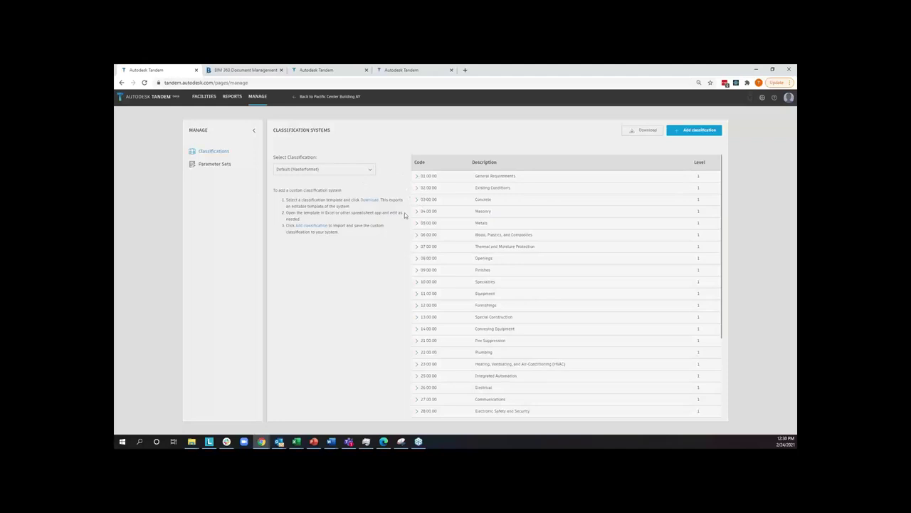
scroll(418, 268, "down", 1)
left_click(417, 257)
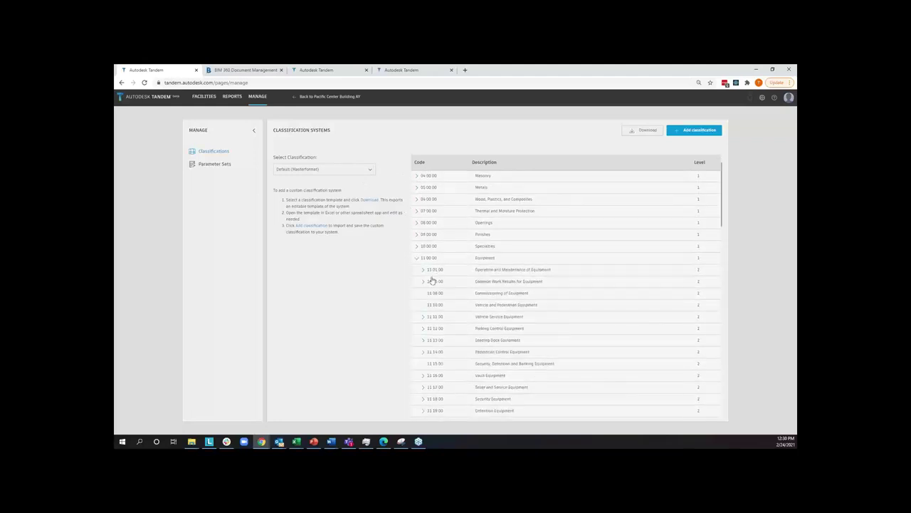
left_click(423, 271)
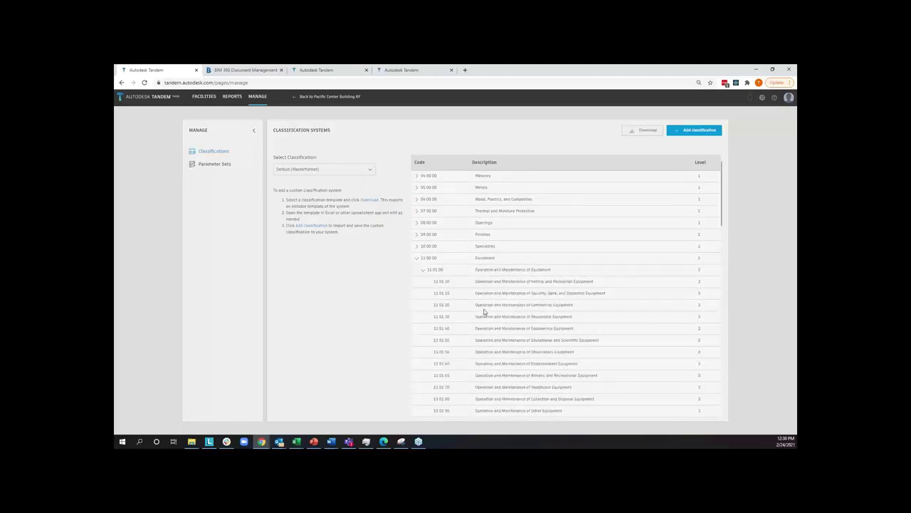
Review the Uniformat classification and the Lighting and Security groups of the Simple Asset Groups classification.
left_click(345, 172)
left_click(329, 205)
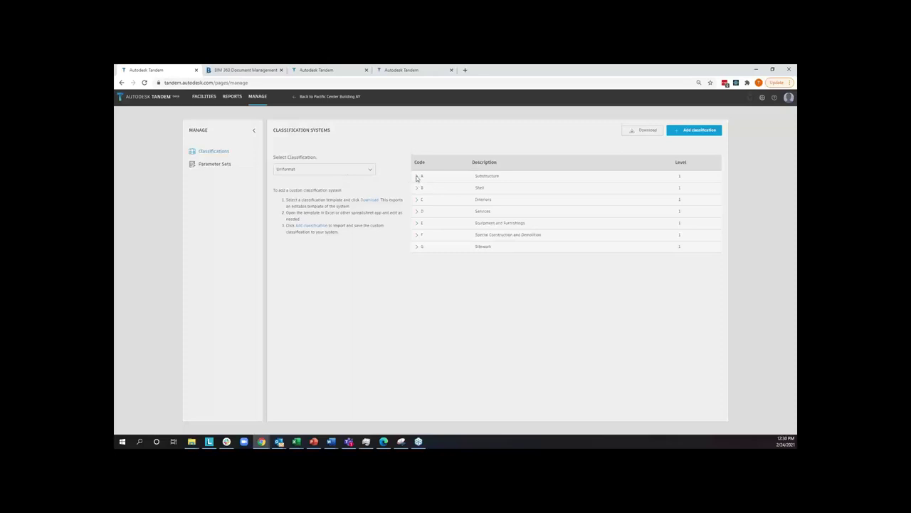
left_click(318, 170)
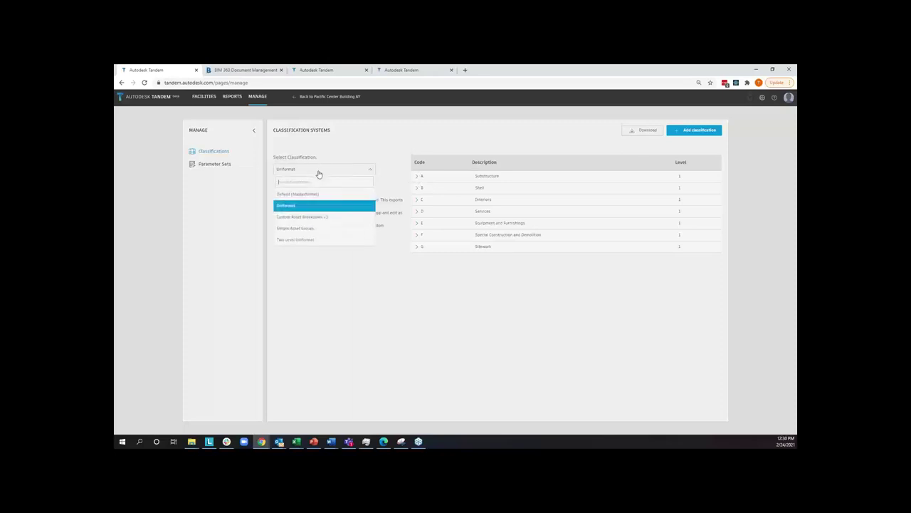
left_click(310, 229)
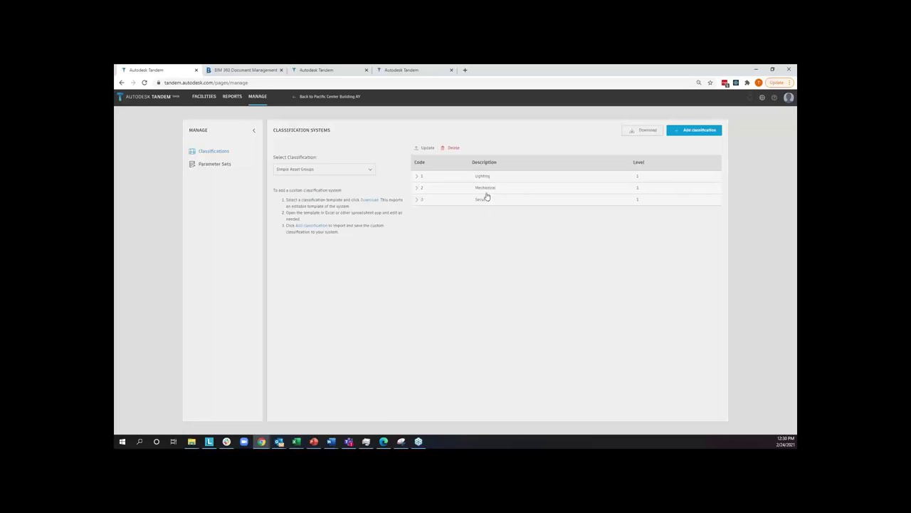
left_click(417, 175)
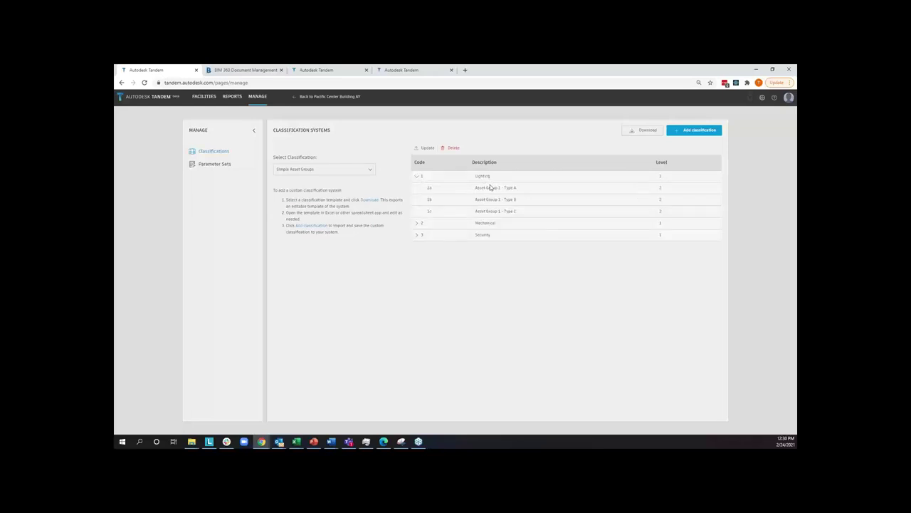
left_click_drag(475, 187, 524, 192)
left_click(419, 176)
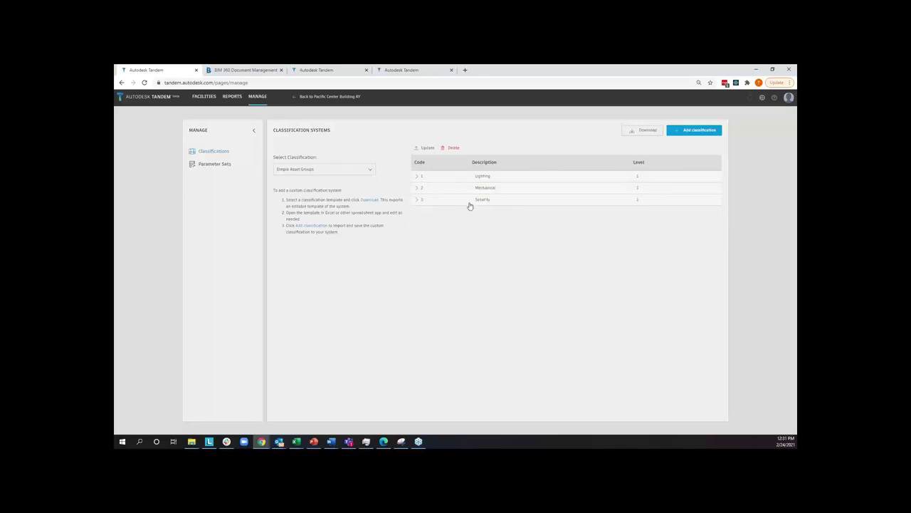
left_click(417, 200)
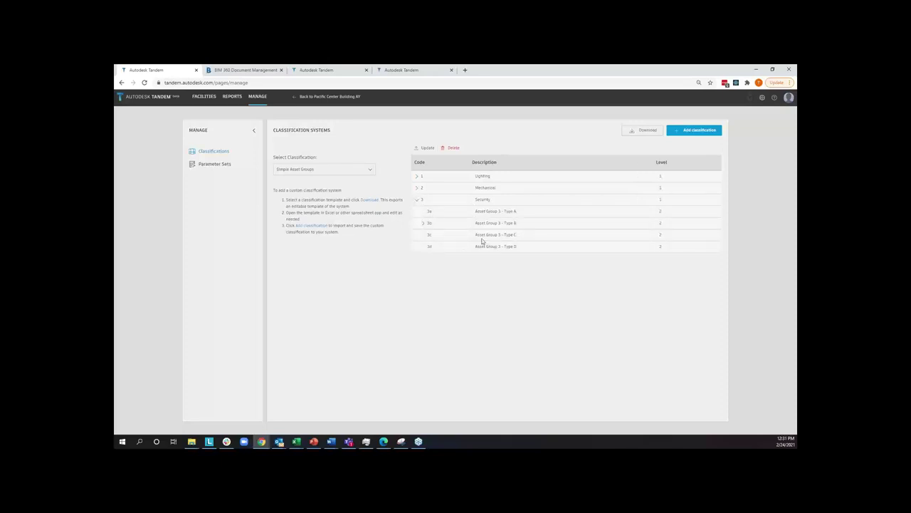
left_click(417, 200)
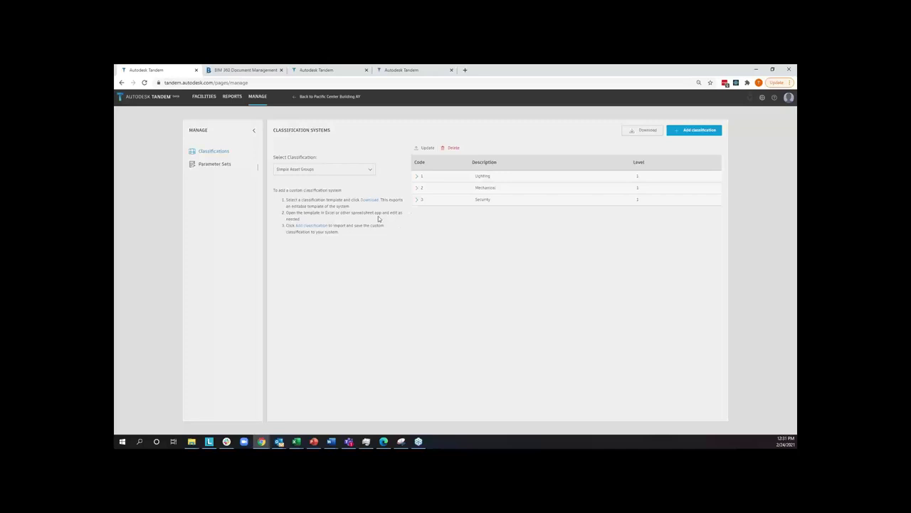
Review the owned parameter sets and the parameters in the COBie HVAC Chiller template.
left_click(215, 165)
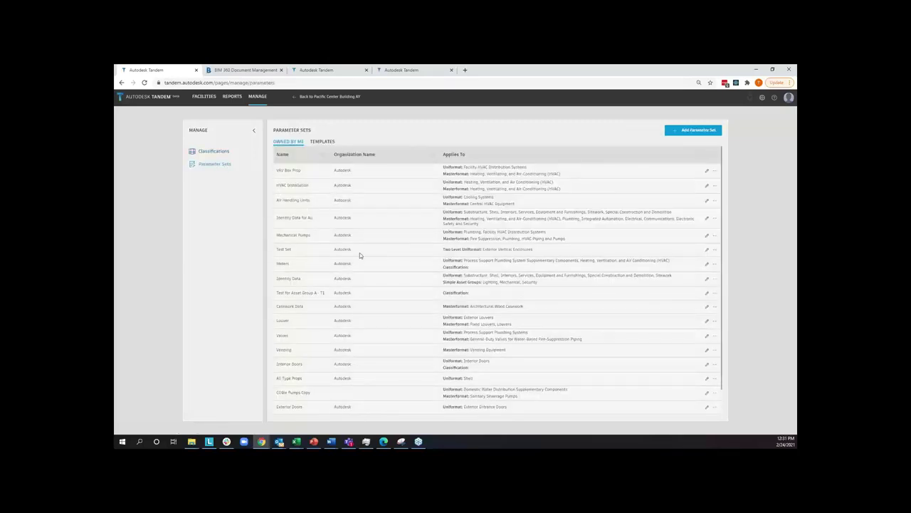
left_click(321, 142)
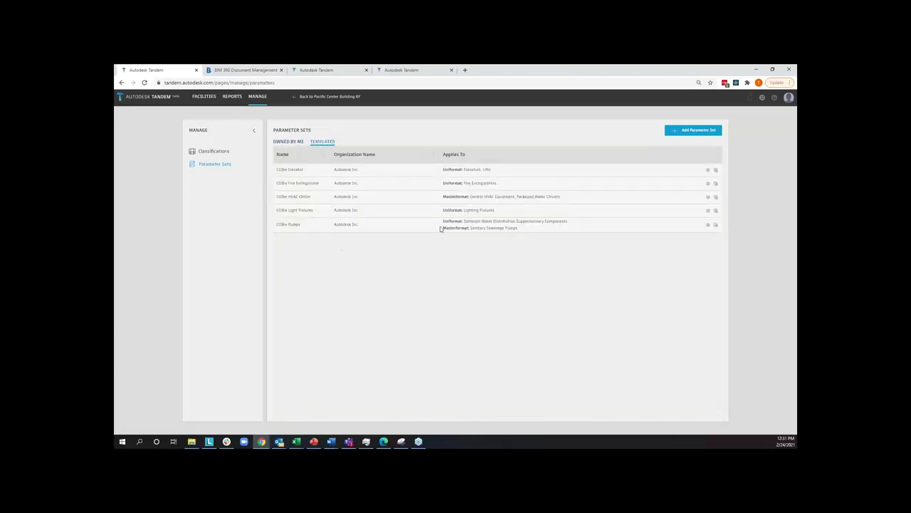
left_click(708, 225)
left_click(707, 197)
scroll(205, 303, "down", 3)
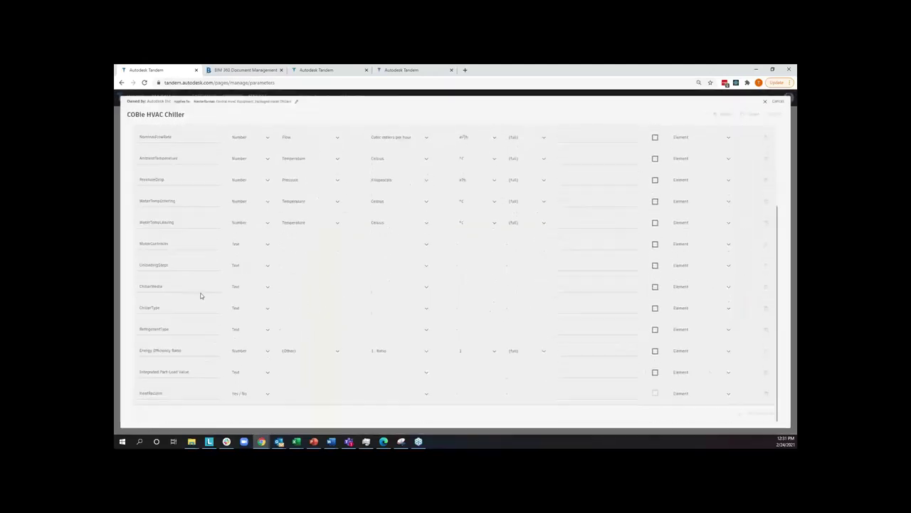
scroll(172, 272, "up", 3)
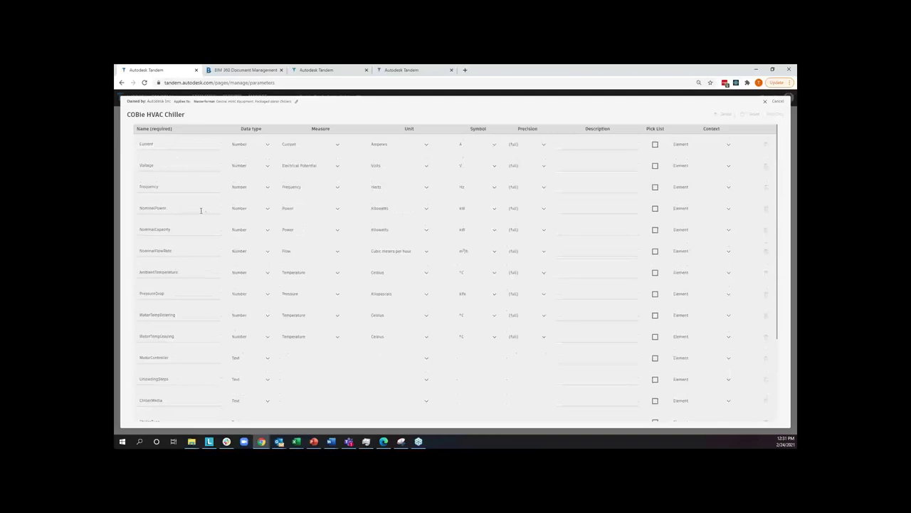
left_click(778, 101)
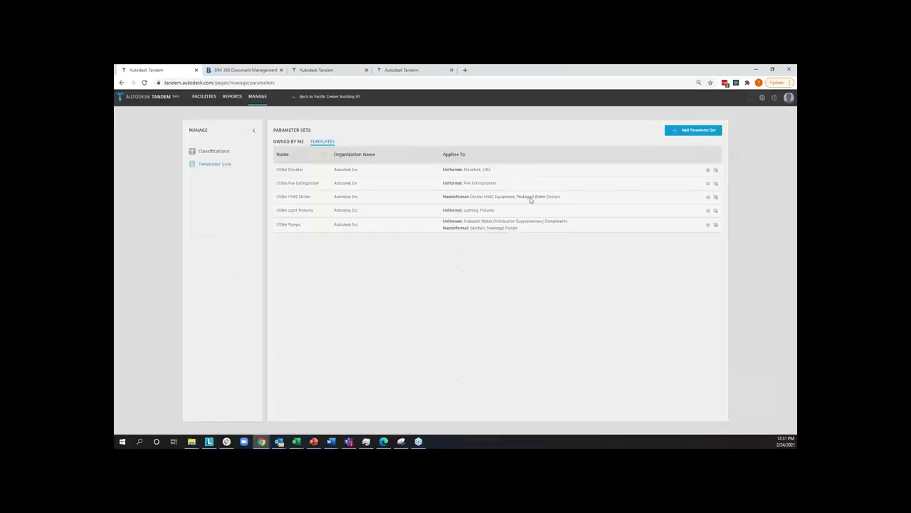
Create a parameter set named Demo for organization Autodesk, applied to the Uniformat class Interior Construction.
left_click(292, 141)
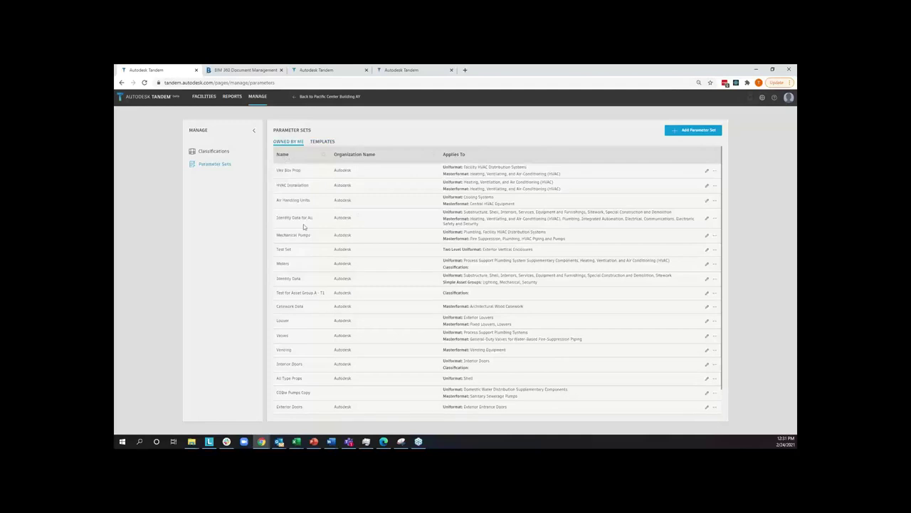
left_click(692, 129)
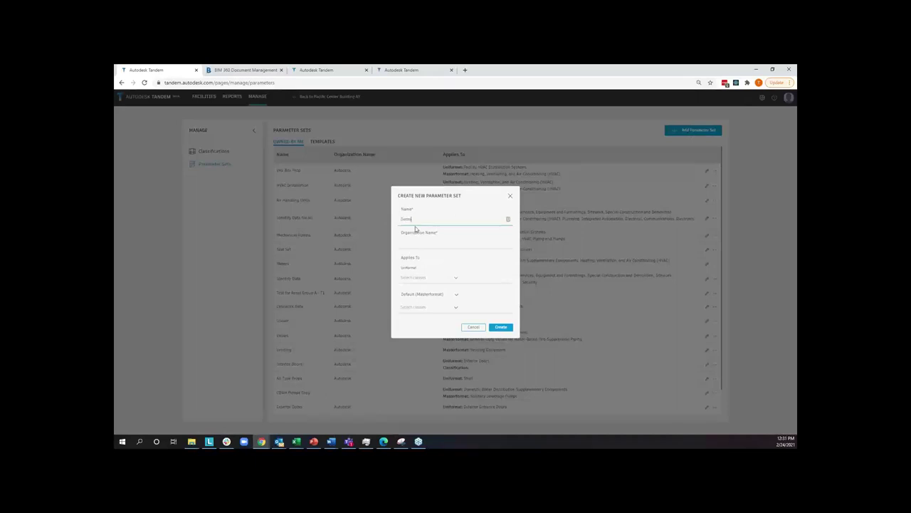
key("Tab")
type("Autodesk")
left_click(429, 279)
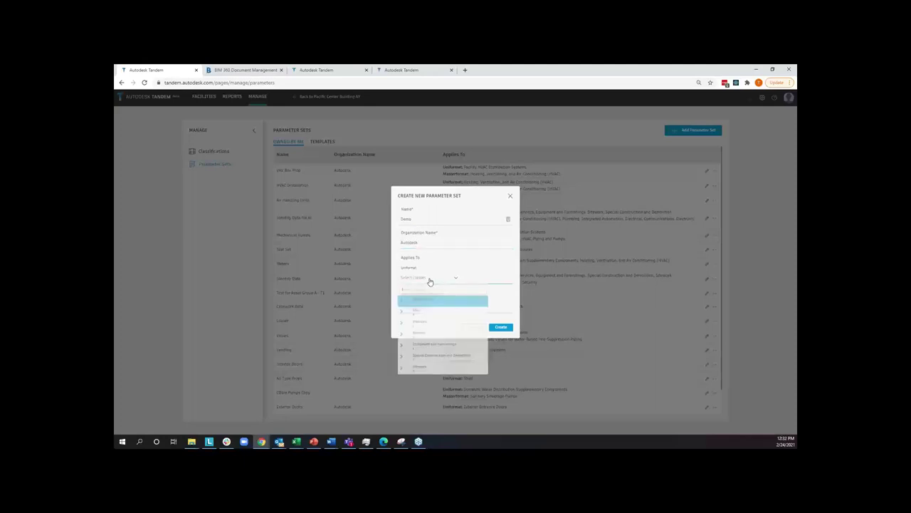
left_click(402, 317)
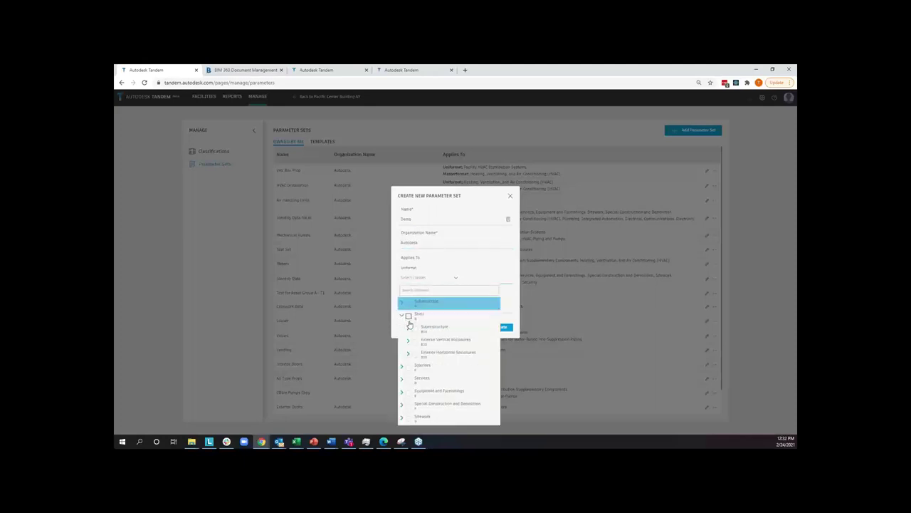
left_click(402, 365)
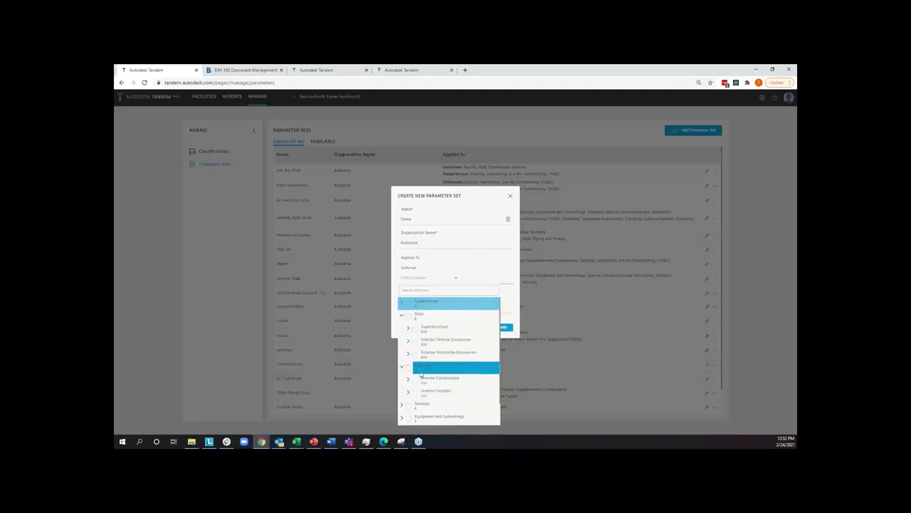
left_click(415, 380)
left_click(498, 290)
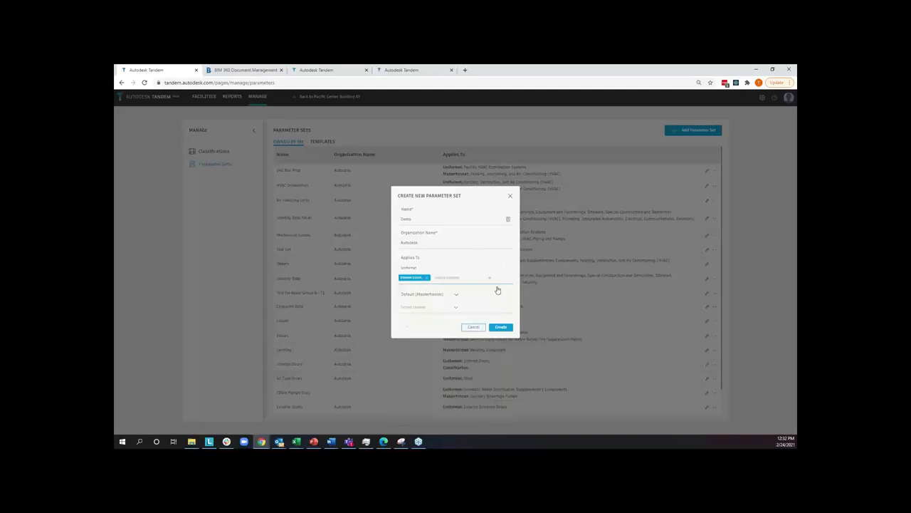
left_click(500, 327)
Add a Model Number parameter to the Demo set with data type Text and context Type.
left_click(761, 152)
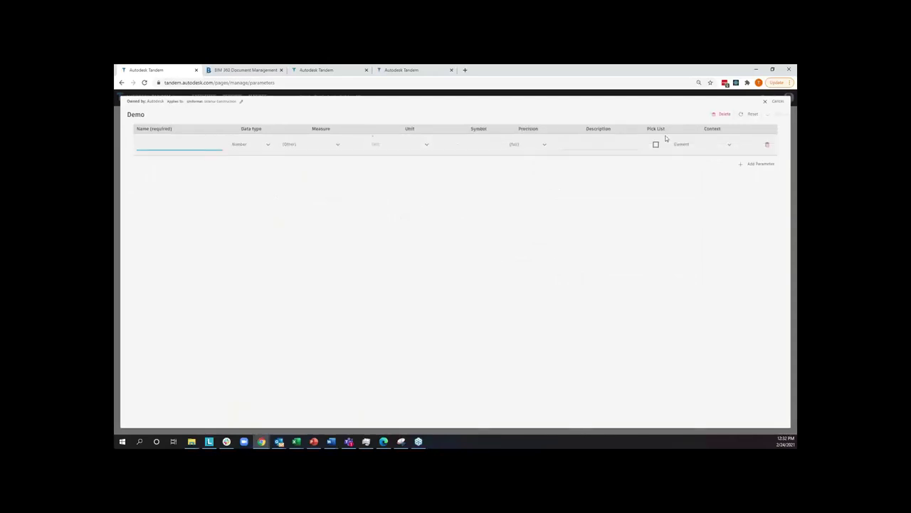
left_click(270, 146)
left_click(266, 167)
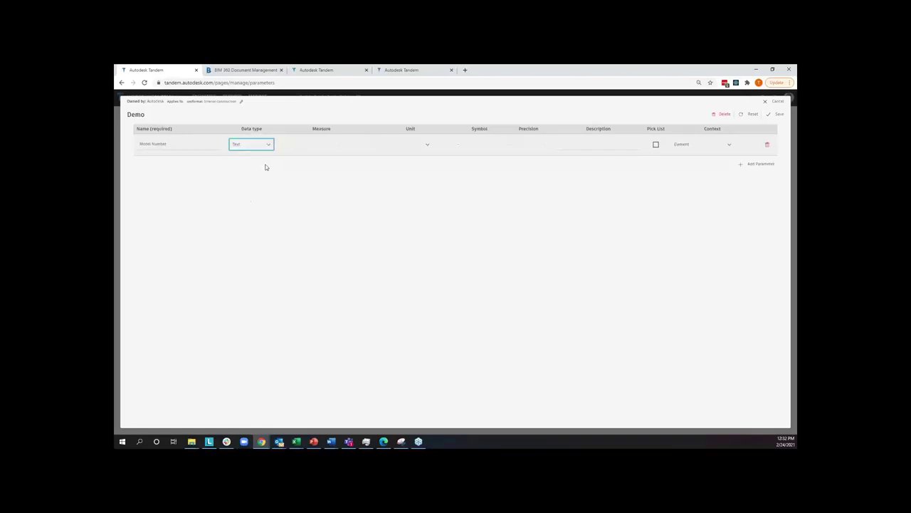
left_click(692, 145)
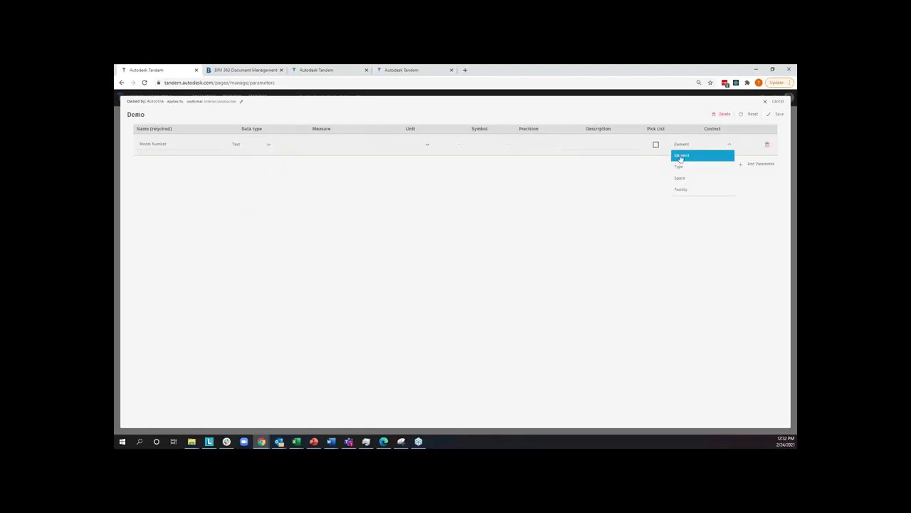
left_click(684, 166)
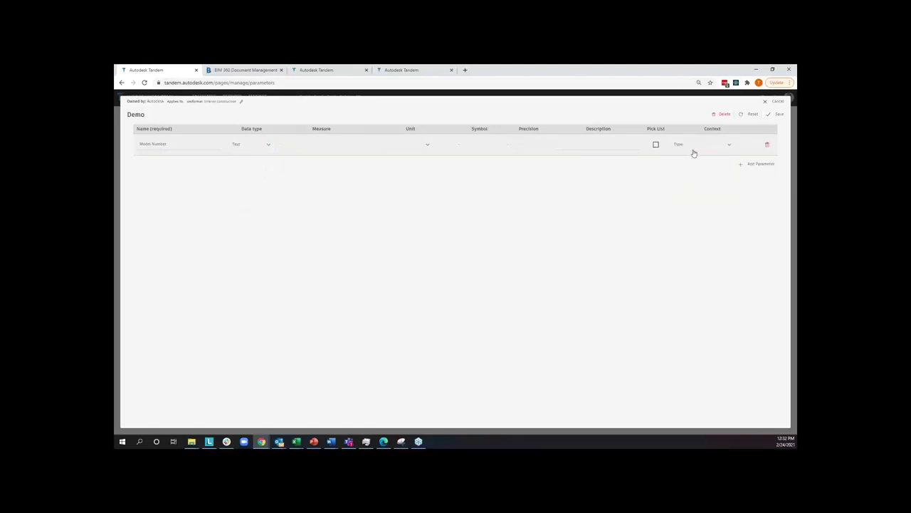
left_click(691, 146)
left_click(691, 147)
Permanently delete the Demo parameter set.
left_click(724, 115)
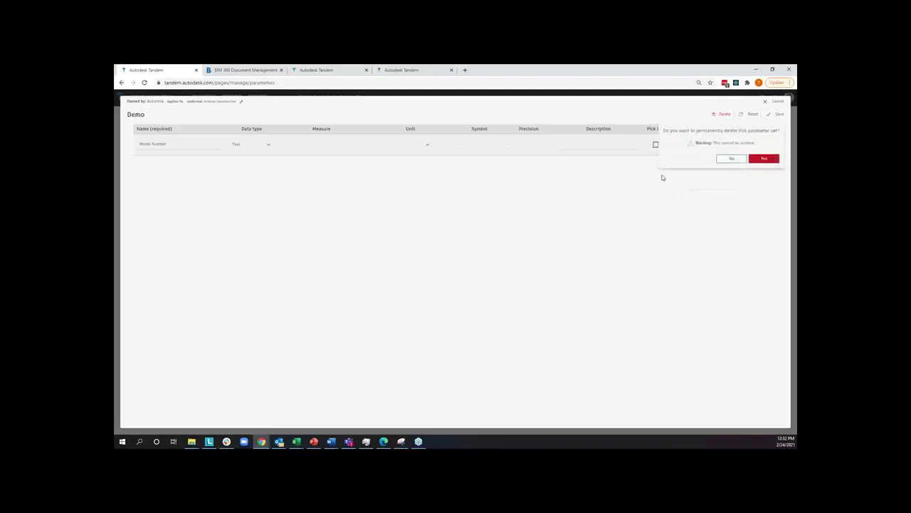
left_click(765, 159)
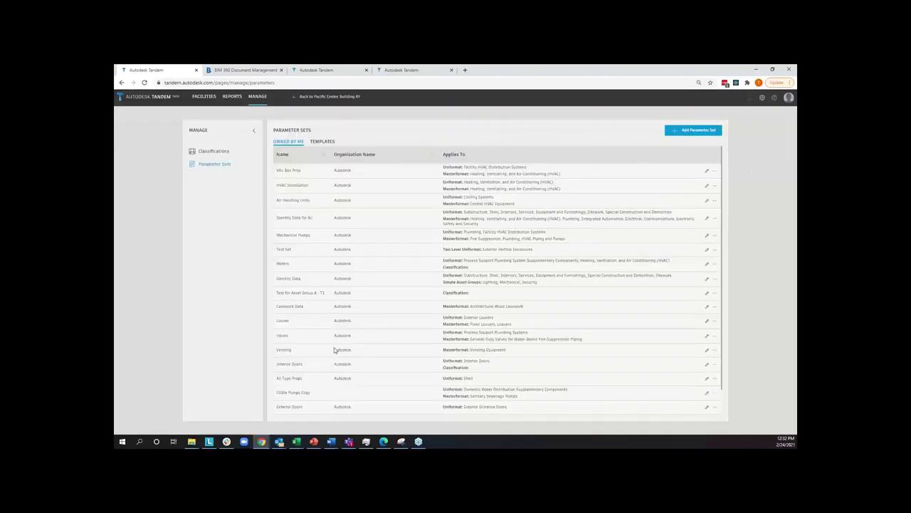
Review the parameters defined in the Interior Doors parameter set.
scroll(336, 349, "down", 2)
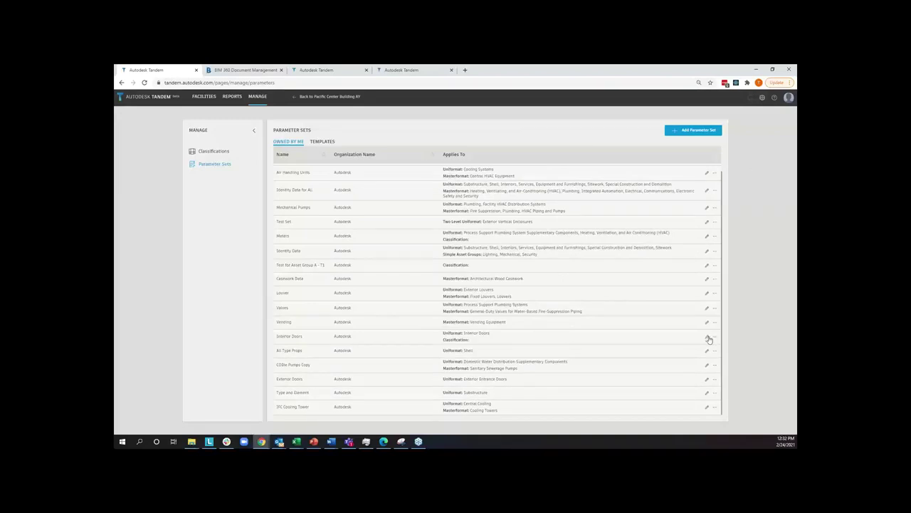
left_click(707, 337)
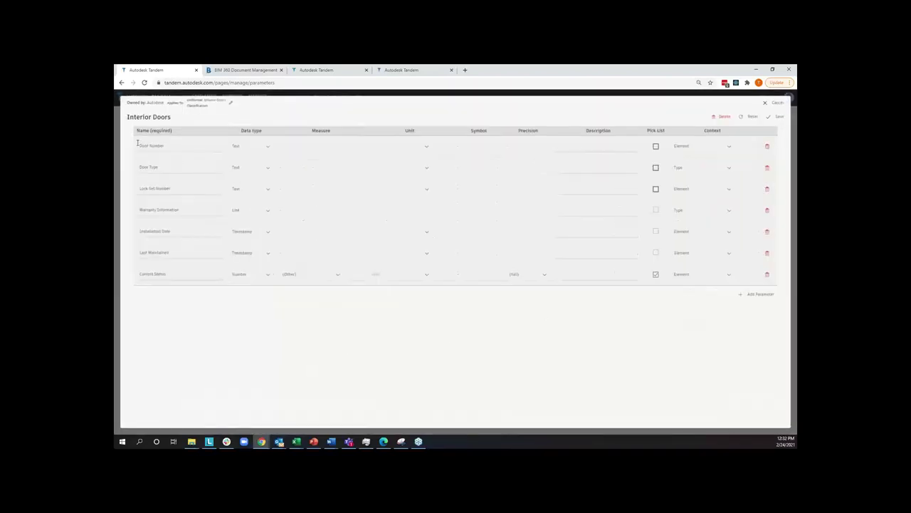
left_click_drag(133, 118, 179, 121)
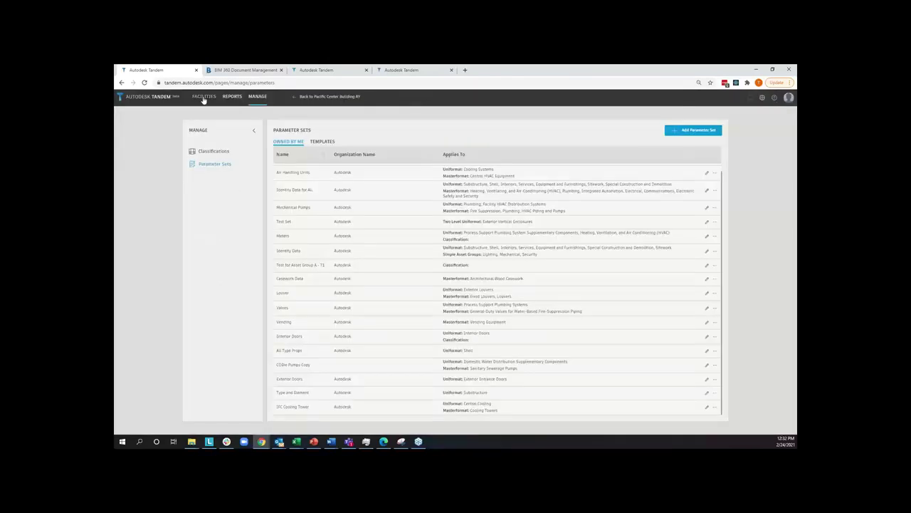
Open the Sample Facility from the list of facilities.
left_click(204, 96)
scroll(288, 208, "down", 10)
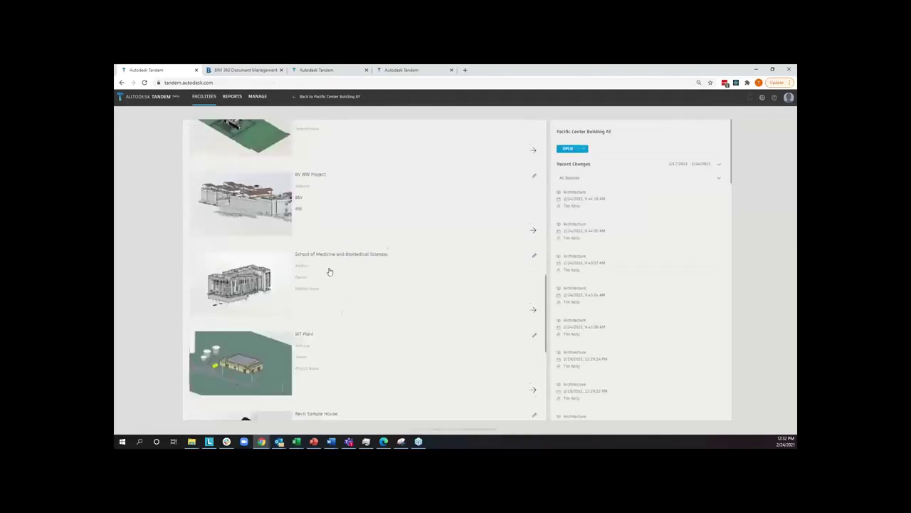
left_click(362, 396)
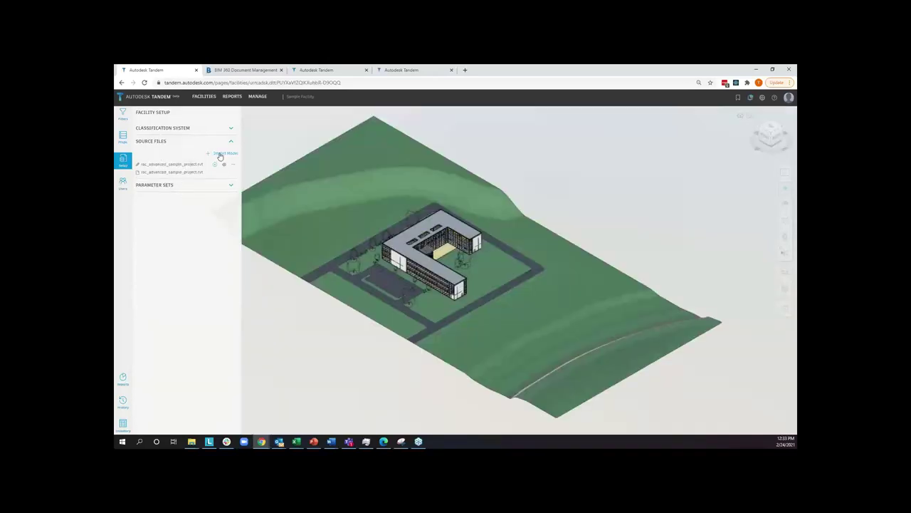
Browse the BIM 360 project files available as a source for a model import, without importing anything.
left_click(220, 154)
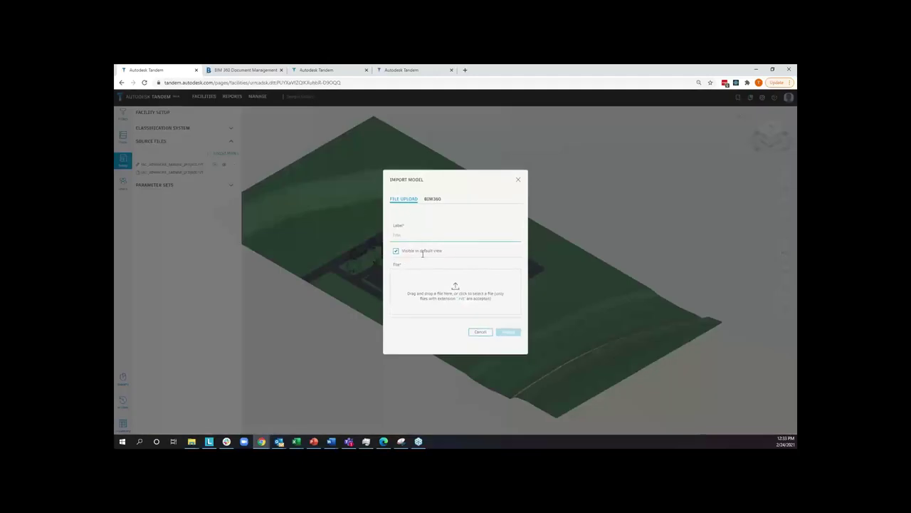
left_click(433, 199)
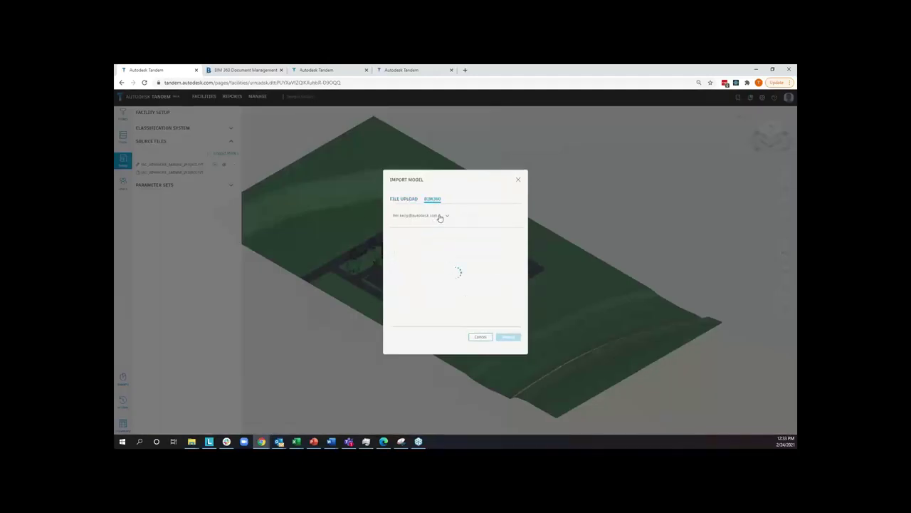
left_click(437, 216)
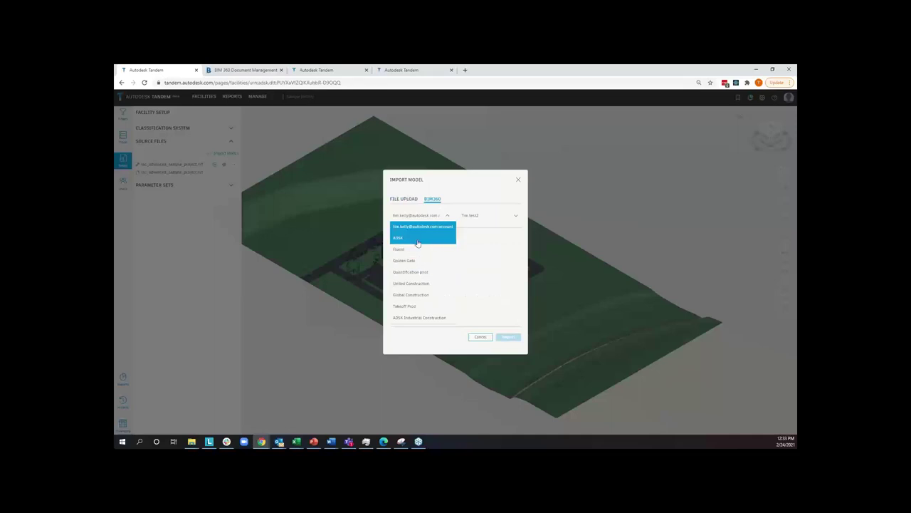
left_click(419, 248)
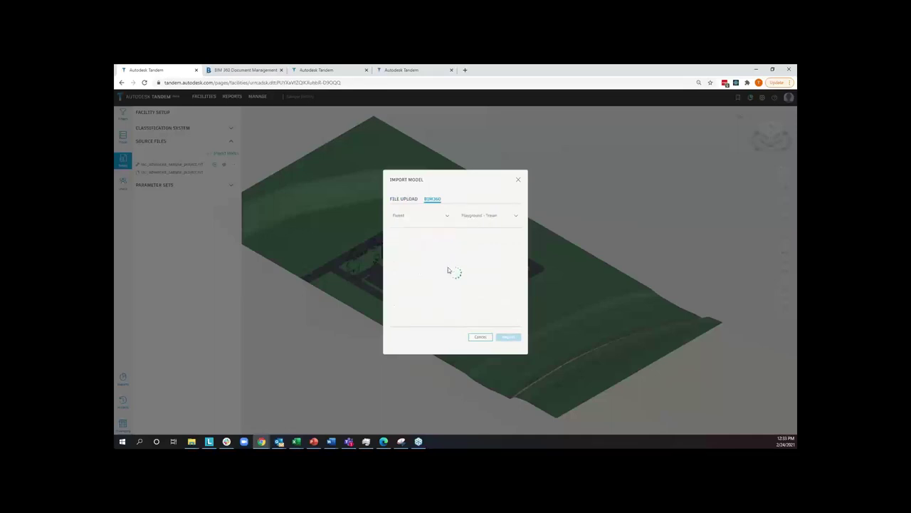
left_click(405, 243)
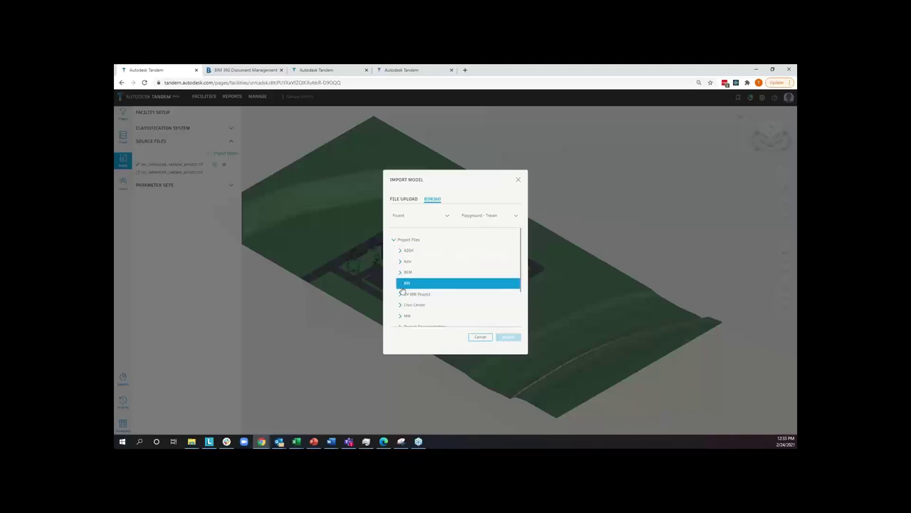
scroll(427, 285, "down", 2)
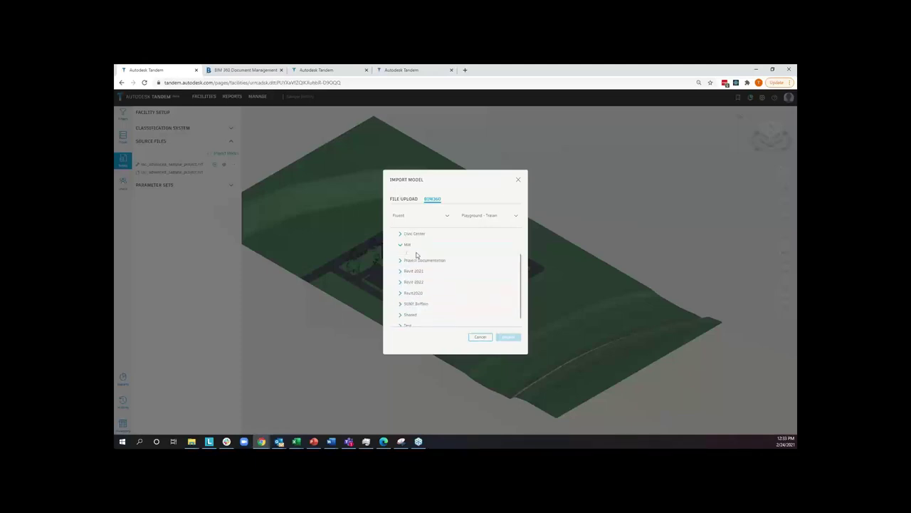
left_click(406, 245)
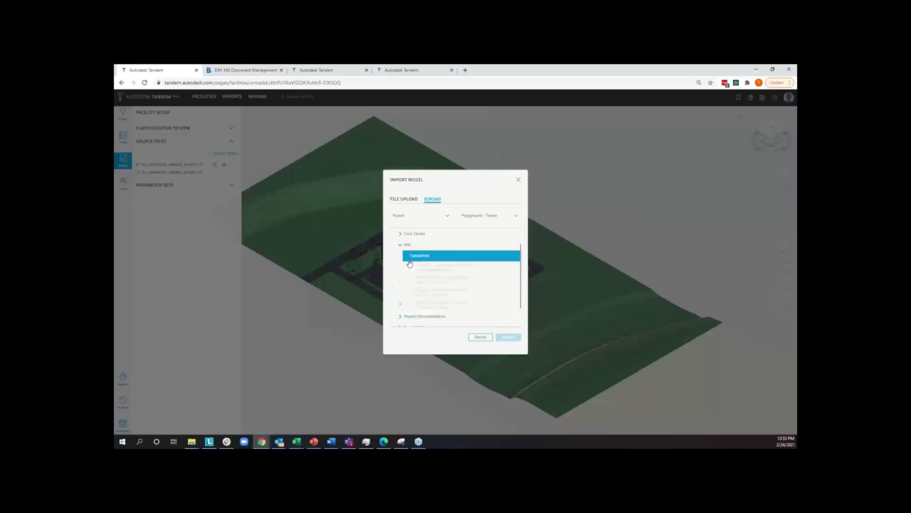
left_click(481, 338)
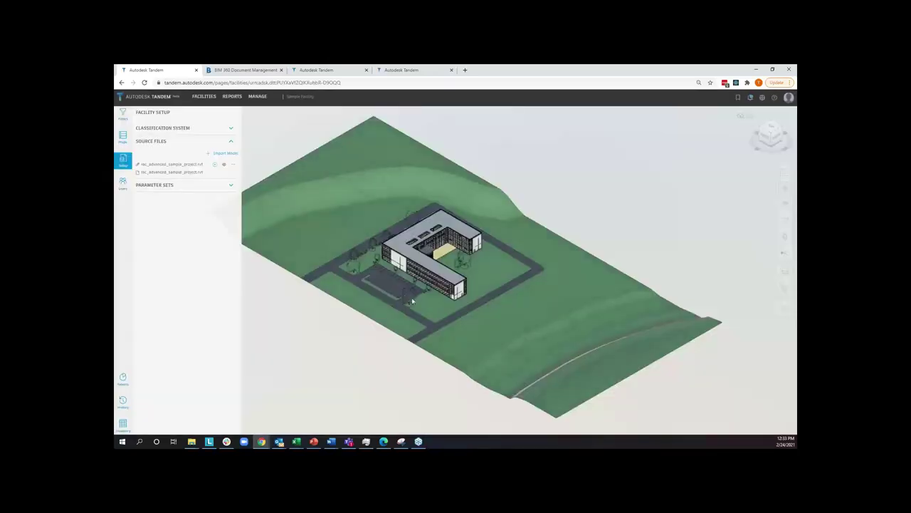
Set the facility's classification system to Simple Asset Groups.
left_click(165, 129)
left_click(171, 142)
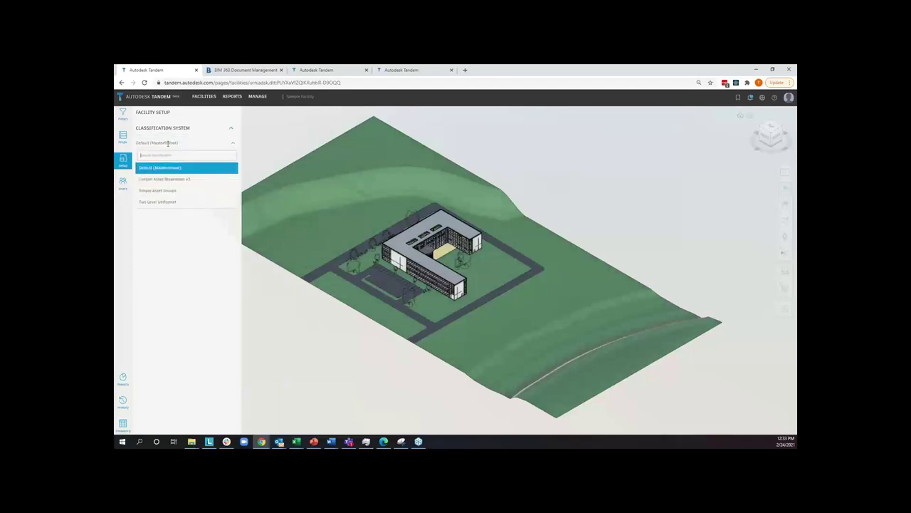
left_click(171, 193)
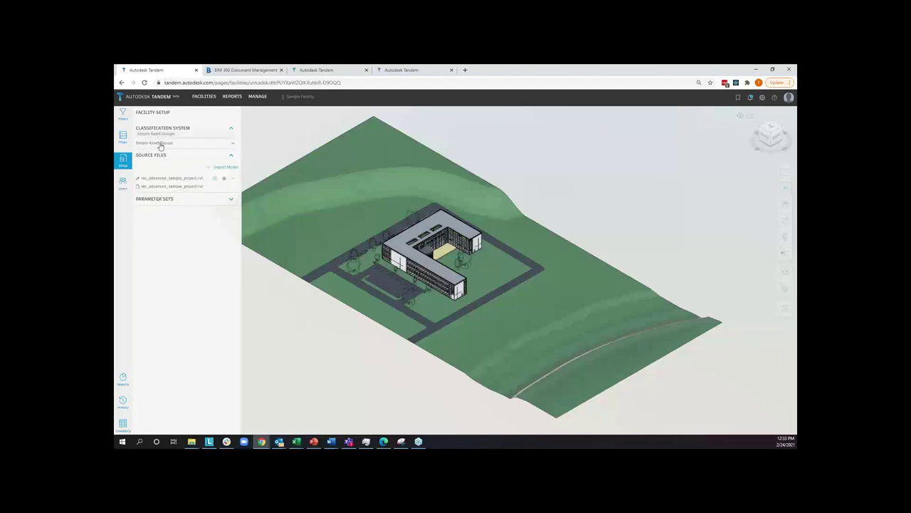
Choose Interior Doors as the parameter set to apply to the facility.
left_click(175, 199)
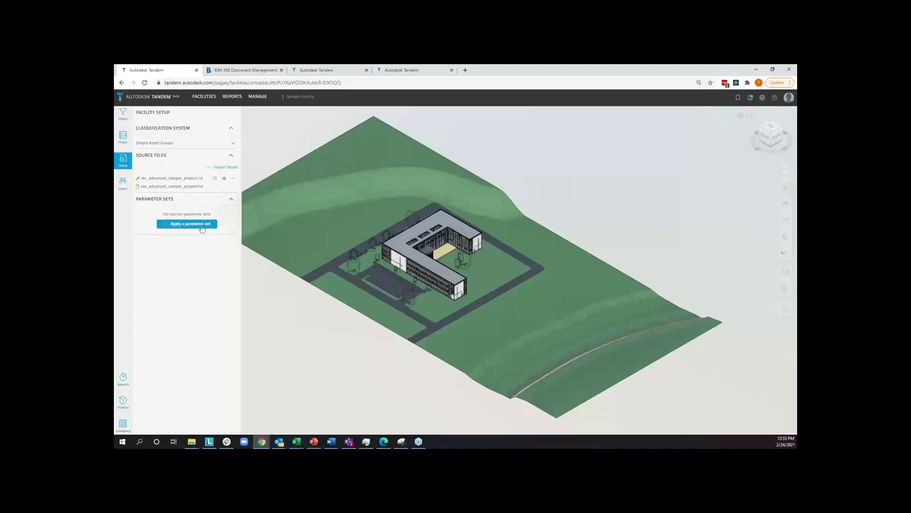
left_click(202, 225)
left_click(459, 265)
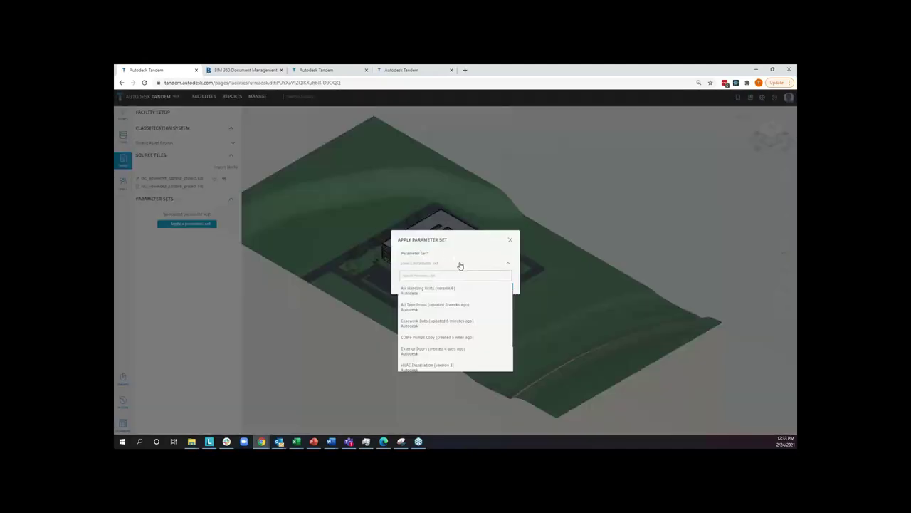
type("H")
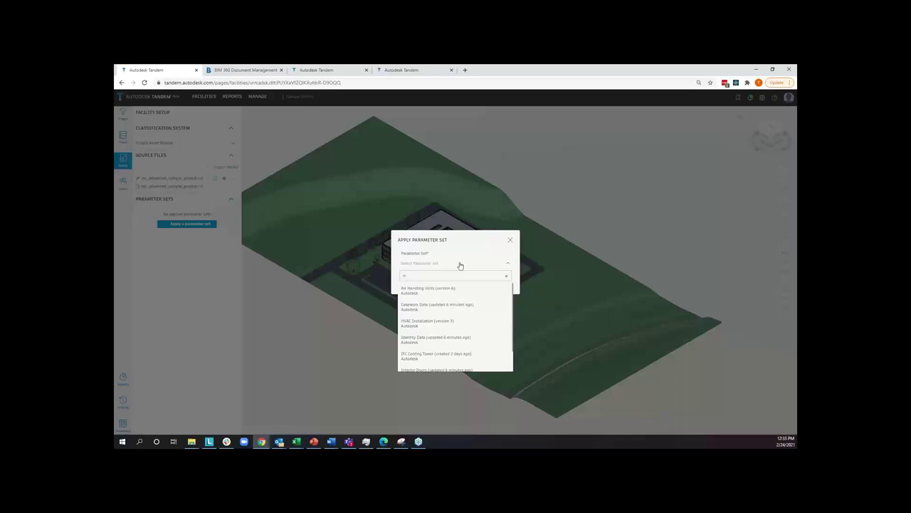
type("ter")
left_click(461, 288)
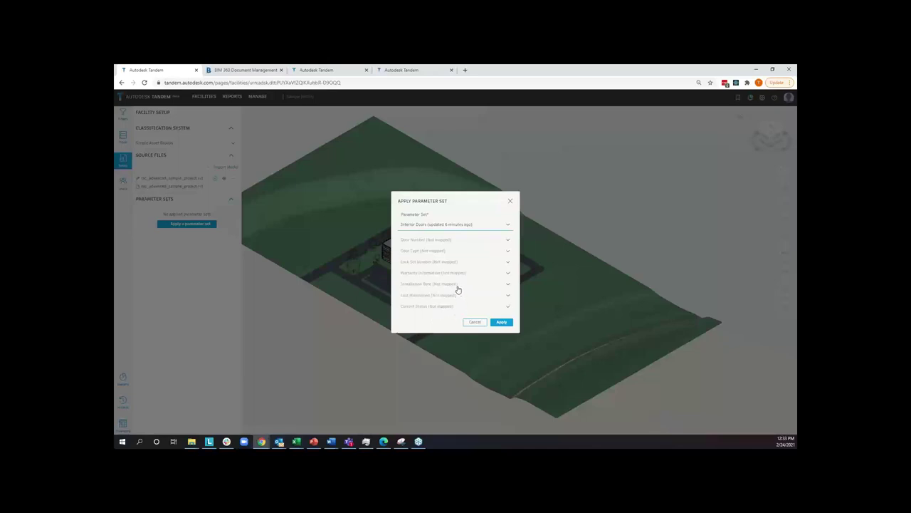
Map the Door Type parameter to the Type Name design property and apply the parameter set.
left_click(439, 254)
type("type name")
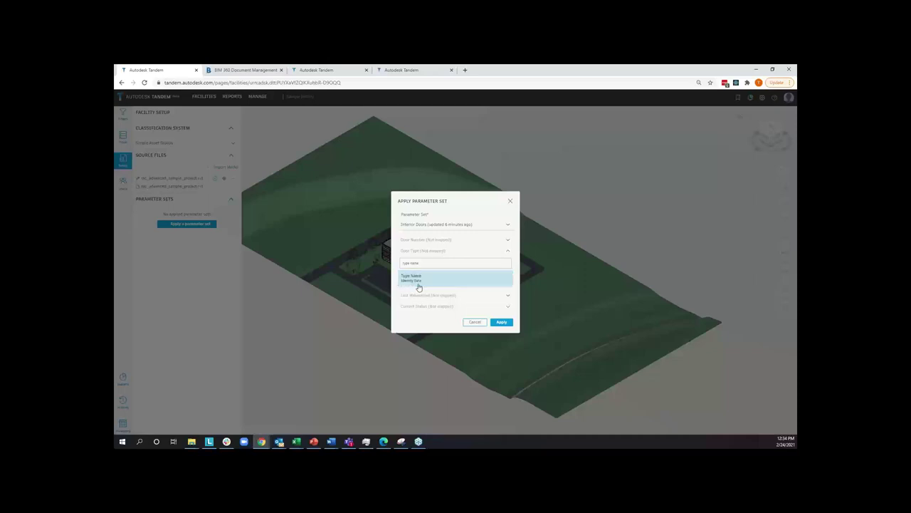
left_click(416, 278)
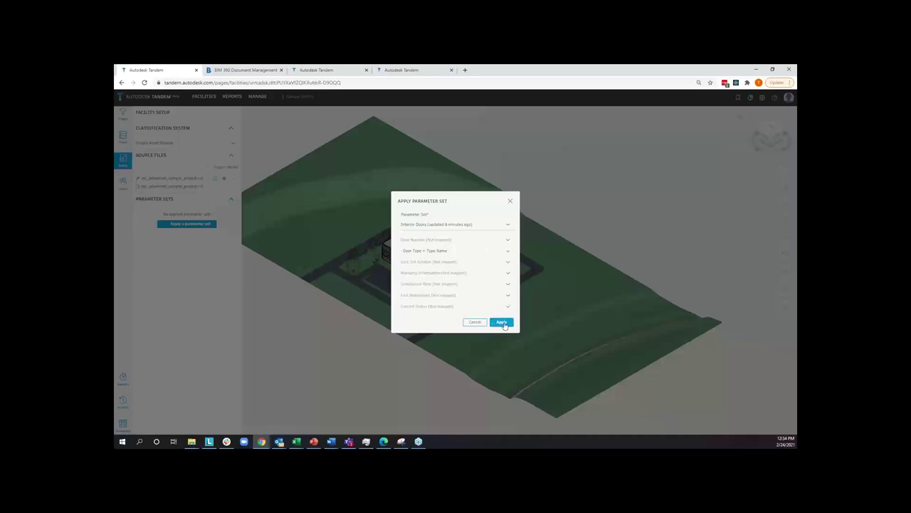
left_click(502, 322)
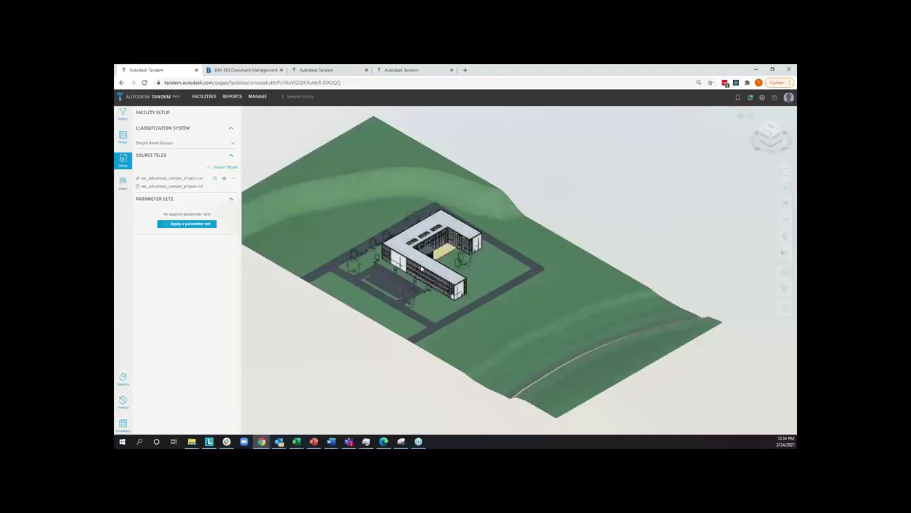
Filter the model to the Interior system elements on 02 - Floor.
scroll(421, 269, "up", 3)
left_click(123, 114)
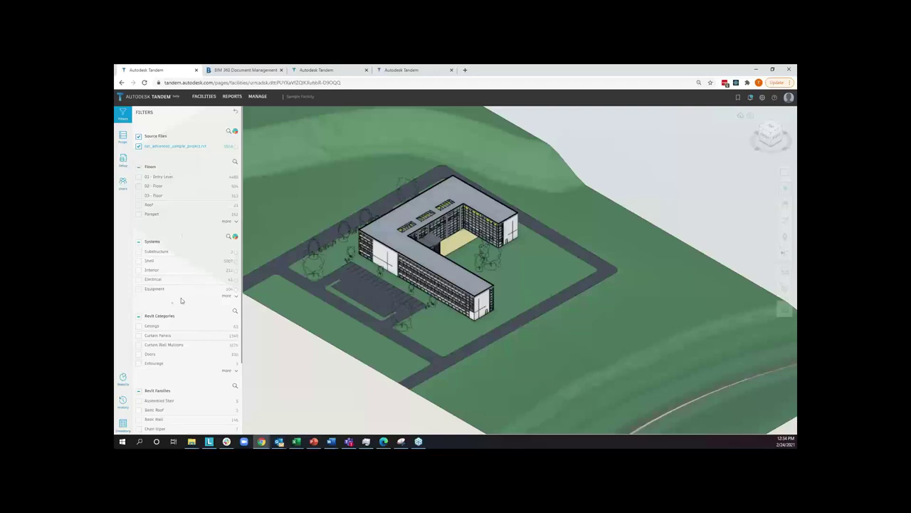
left_click(139, 270)
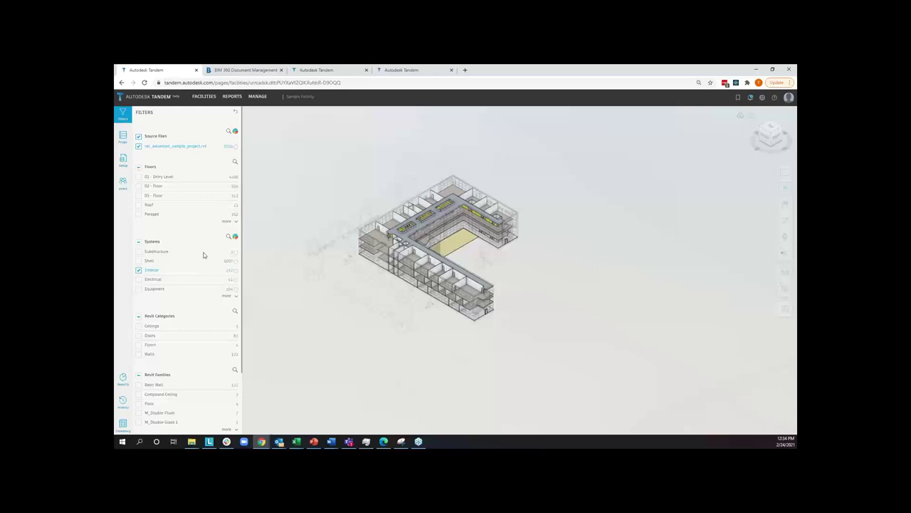
left_click(138, 186)
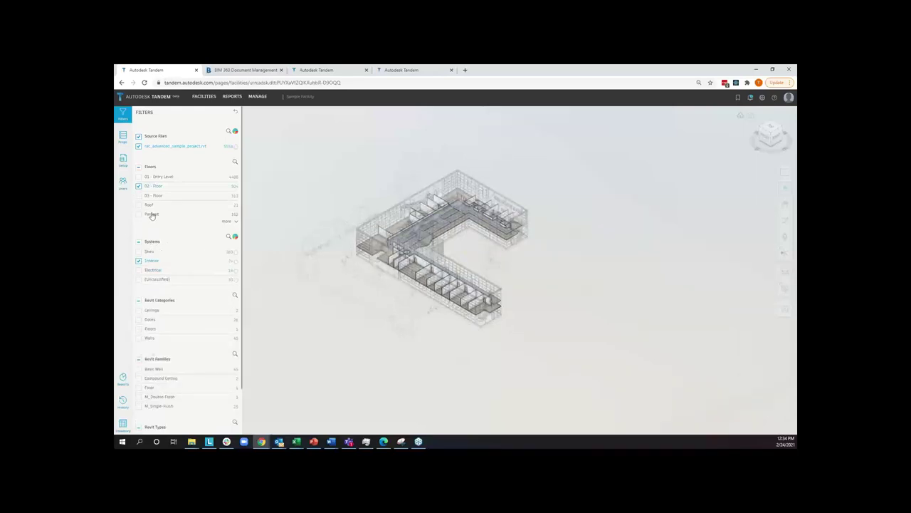
Select a single-flush door in the row of partitioned rooms and open its properties.
scroll(430, 256, "up", 10)
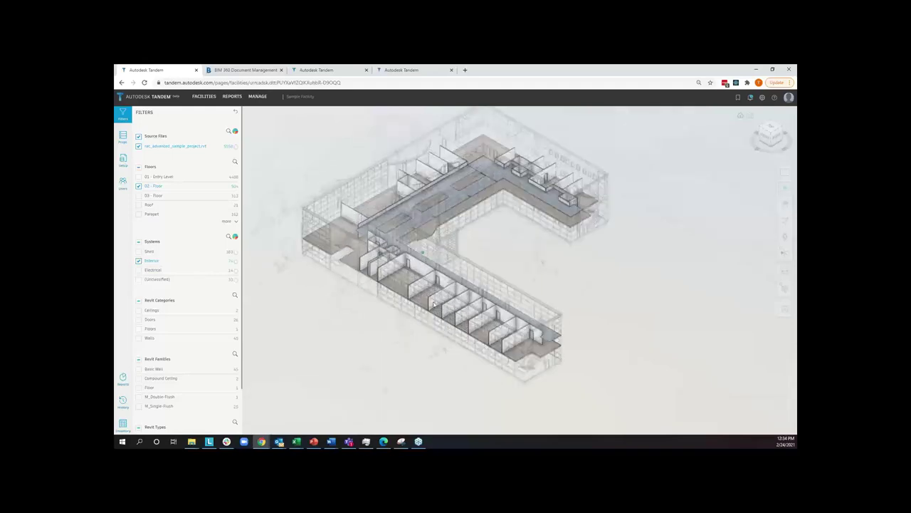
scroll(439, 261, "up", 5)
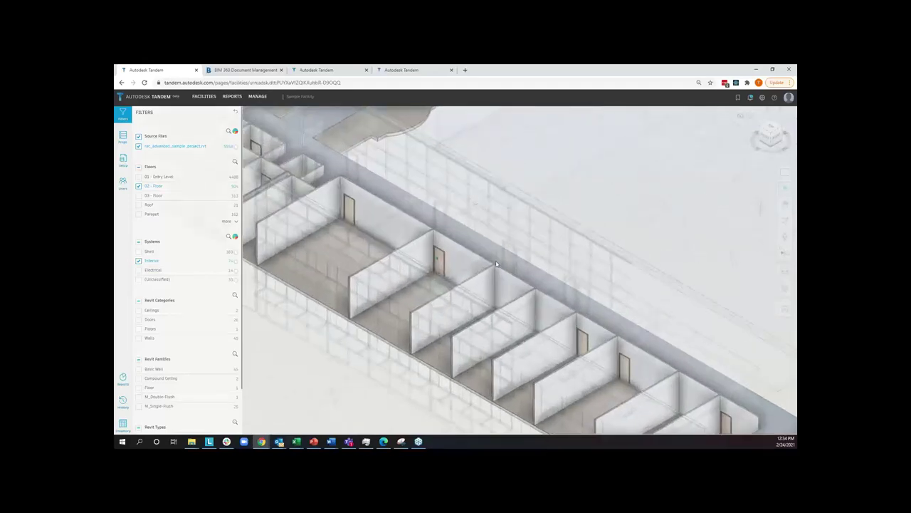
scroll(462, 264, "down", 3)
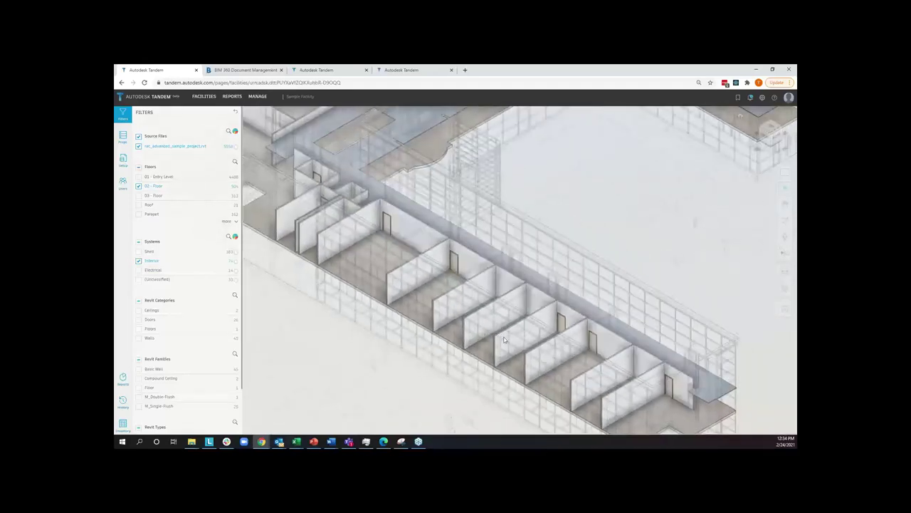
scroll(301, 191, "down", 5)
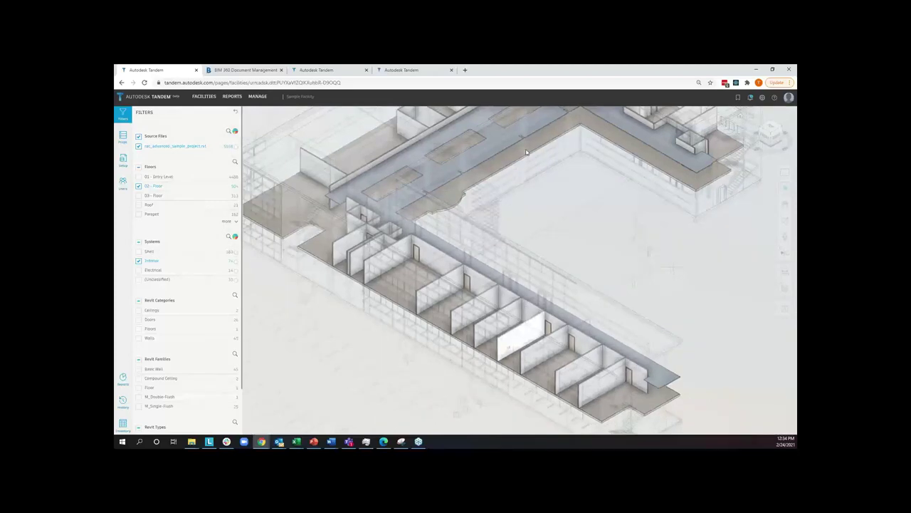
left_click(467, 281)
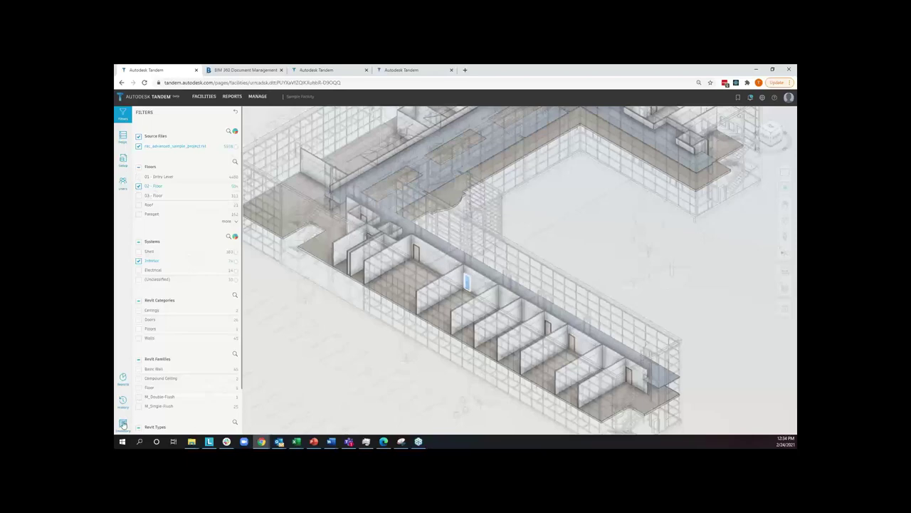
left_click(122, 137)
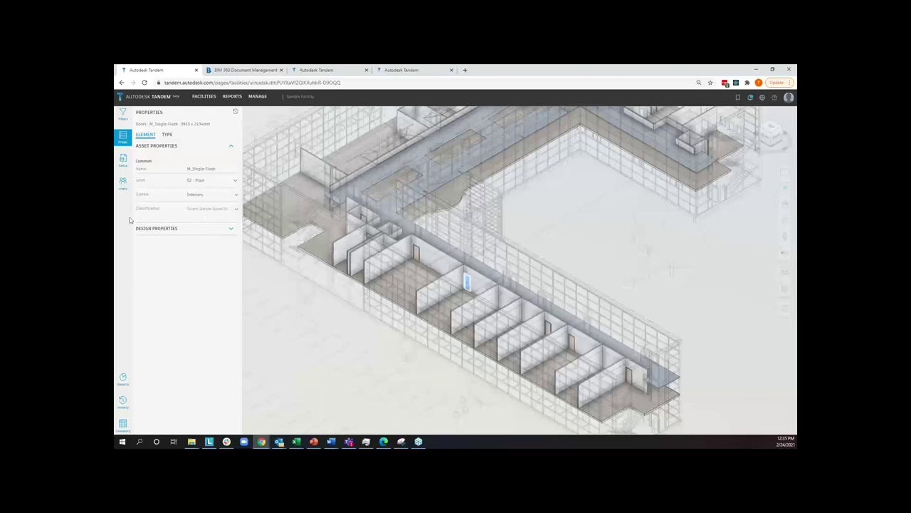
Set the selected door's System to Interior Doors, found within Interiors under Interior Construction.
left_click(210, 207)
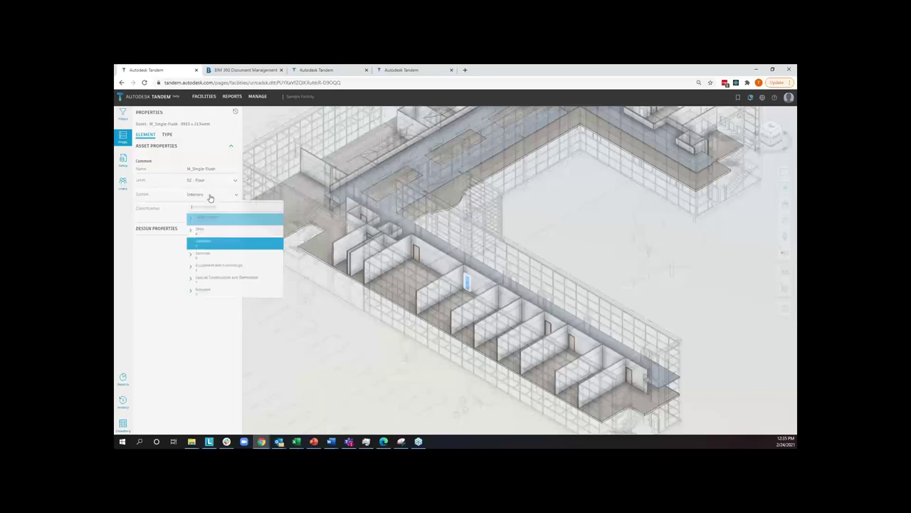
left_click(191, 247)
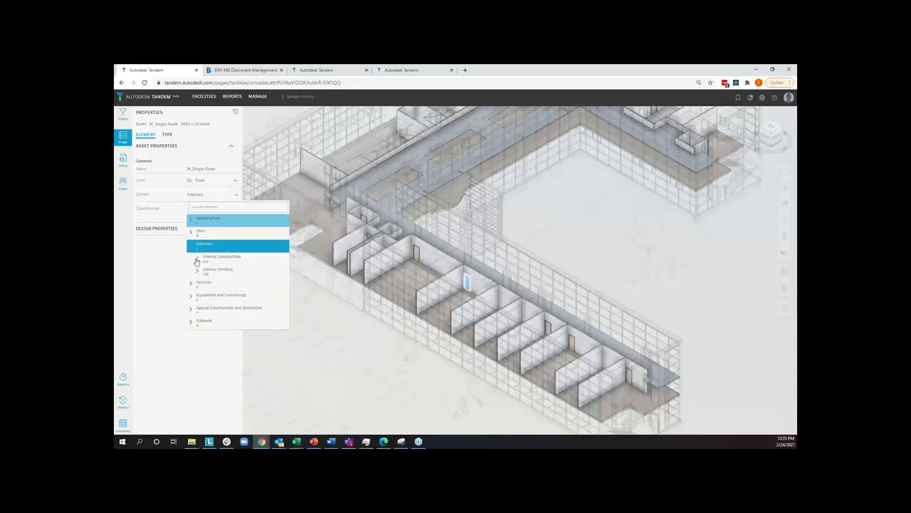
left_click(198, 262)
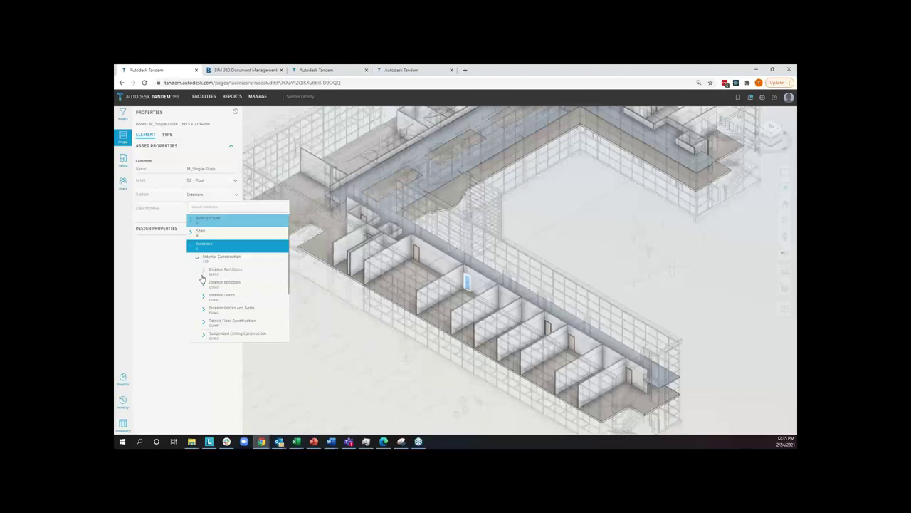
left_click(221, 296)
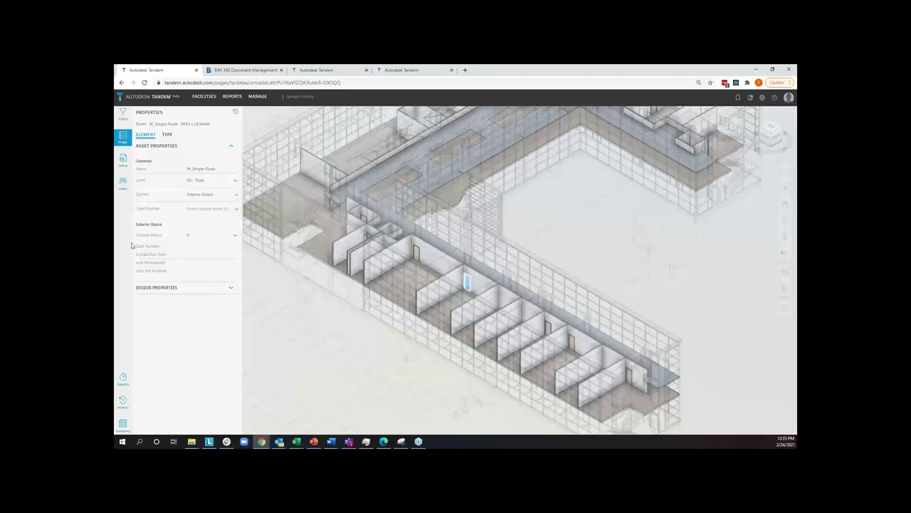
Set the selected door's Door Number to 105 and its Installation Date to 2021-02-24.
left_click(199, 248)
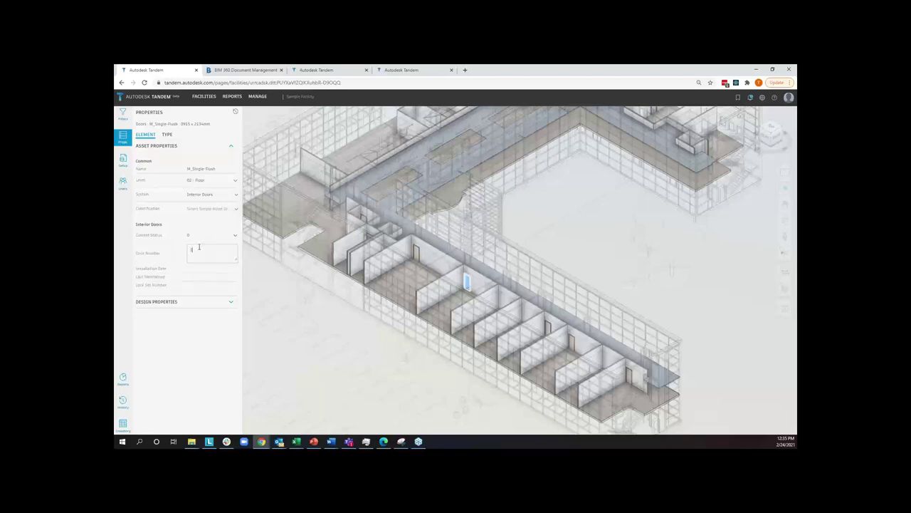
type("105")
key("Return")
left_click(195, 257)
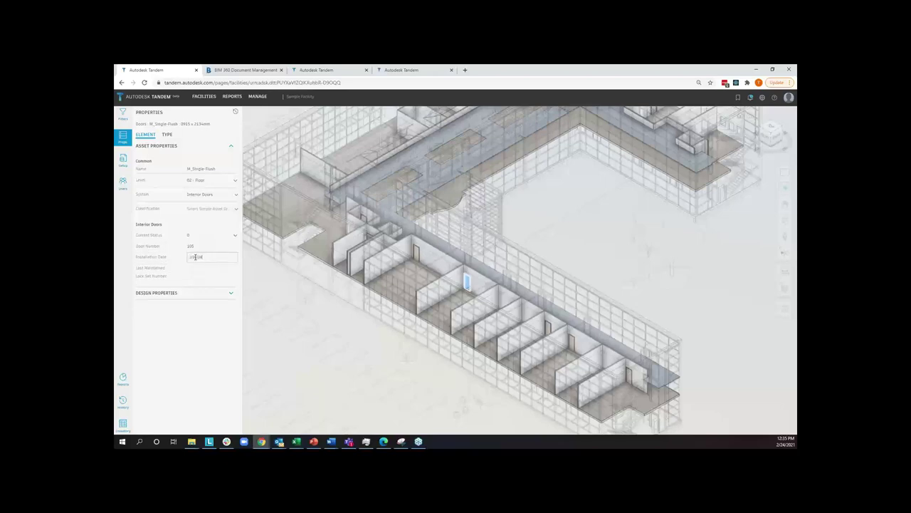
key("Return")
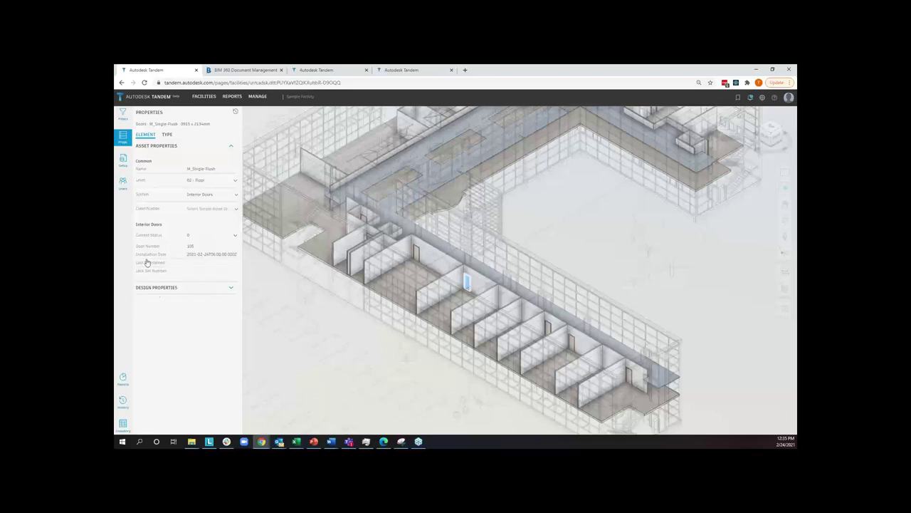
Revise the selected door's Door Number twice, first to 106 and finally to 206.
left_click(202, 247)
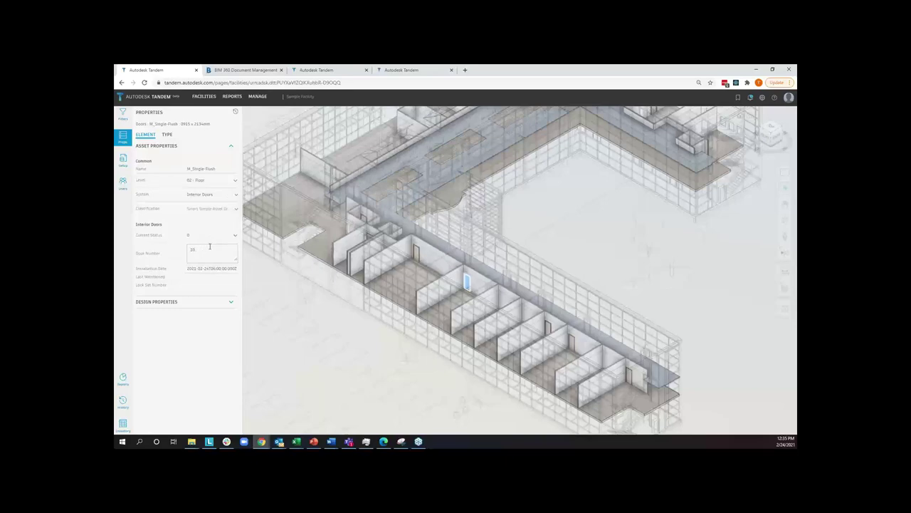
type("105")
key("Return")
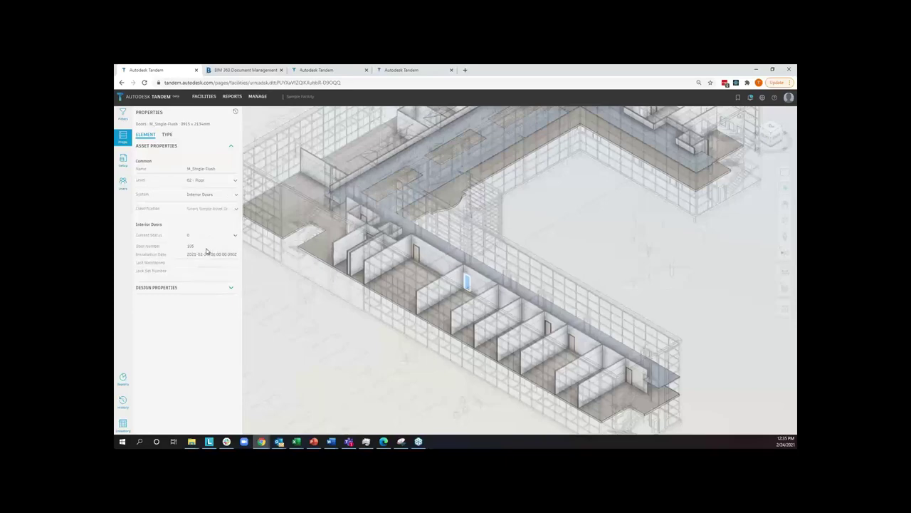
left_click(204, 246)
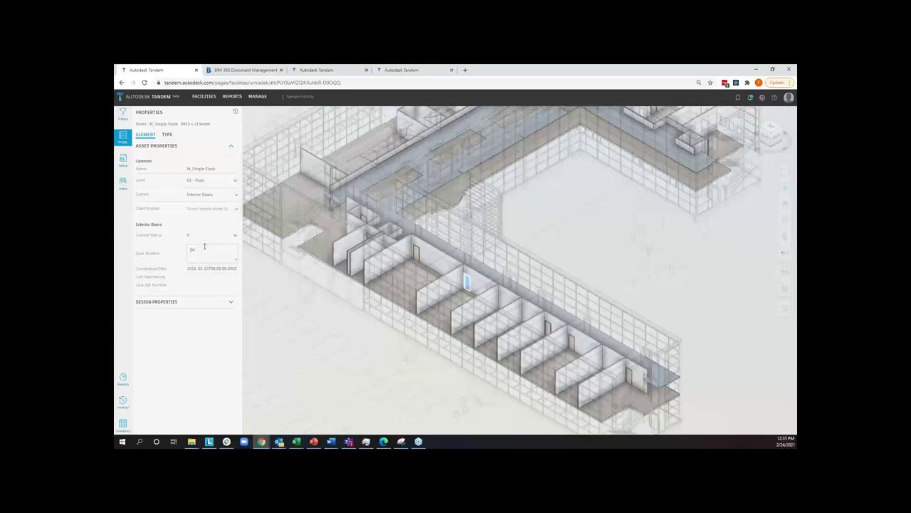
key("Return")
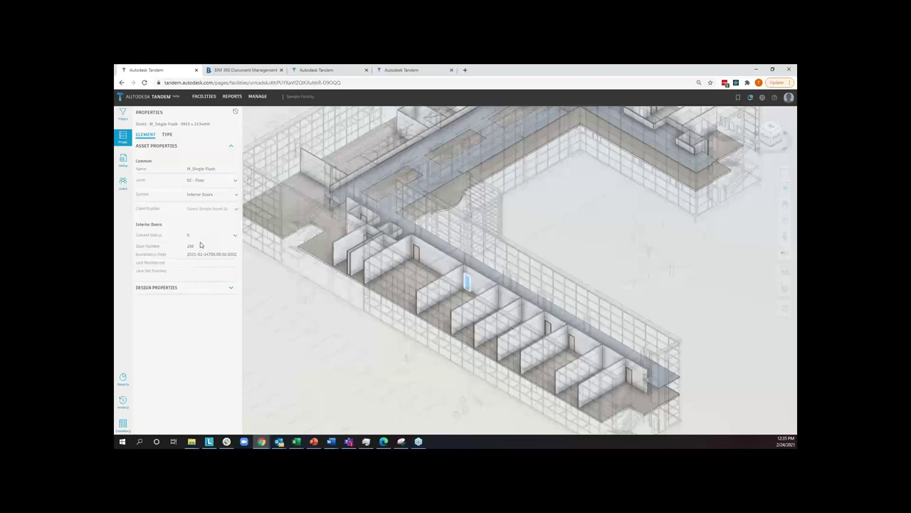
Examine the change history of the door's asset properties with exact timestamps and return to the regular properties.
left_click(234, 113)
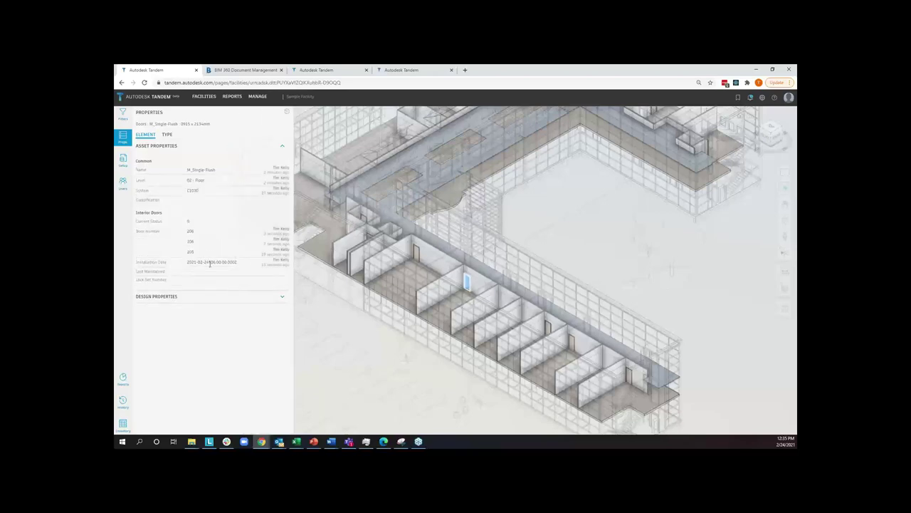
left_click(271, 243)
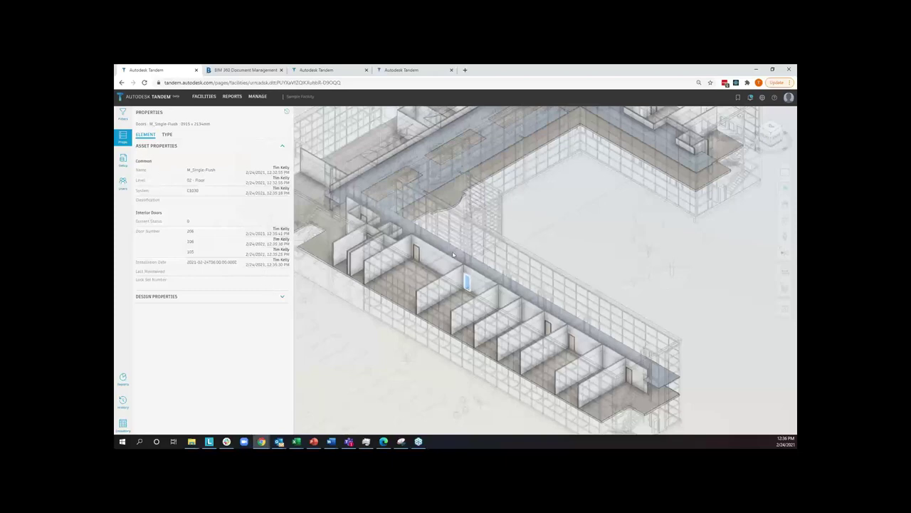
left_click_drag(453, 254, 475, 270)
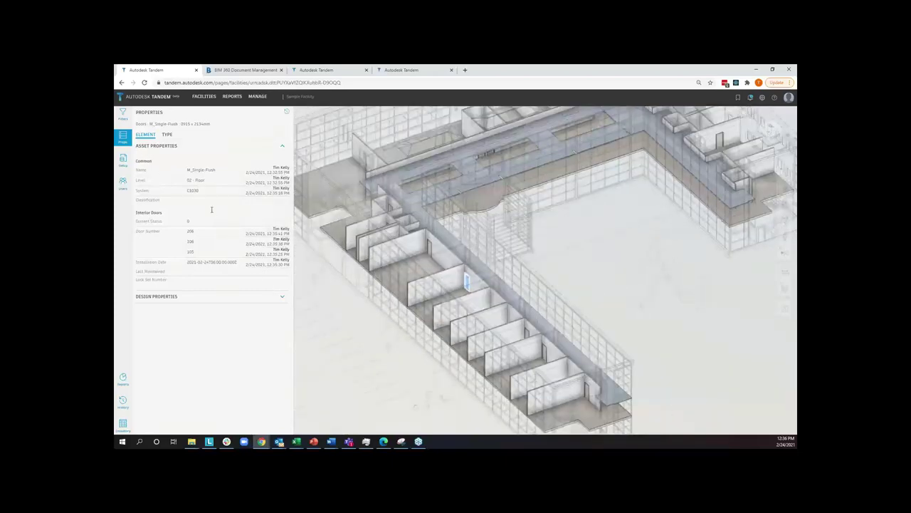
left_click(123, 137)
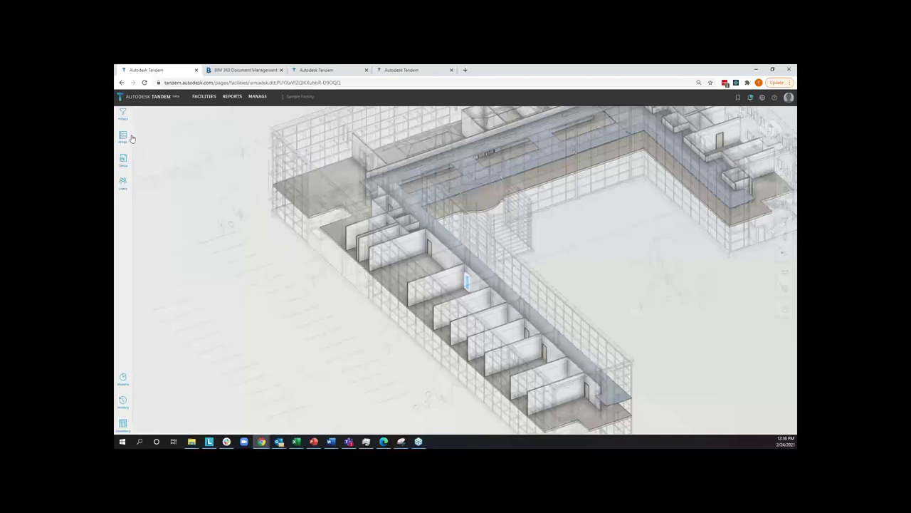
left_click(124, 137)
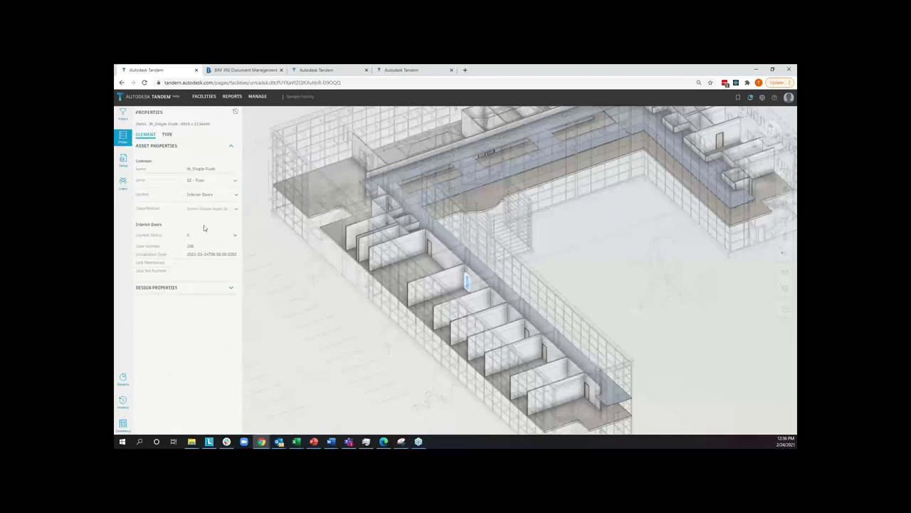
Open the inventory table and narrow the filtered elements to the Doors Revit category.
left_click(122, 425)
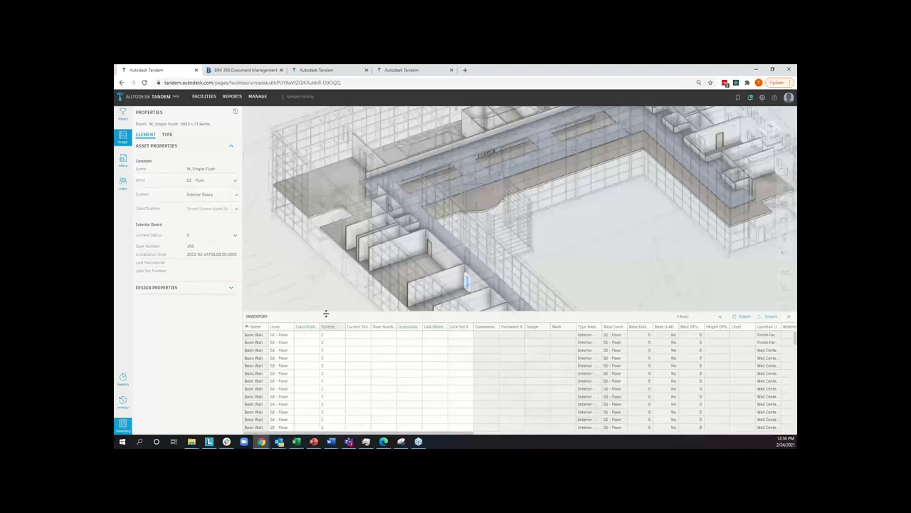
left_click_drag(325, 313, 325, 301)
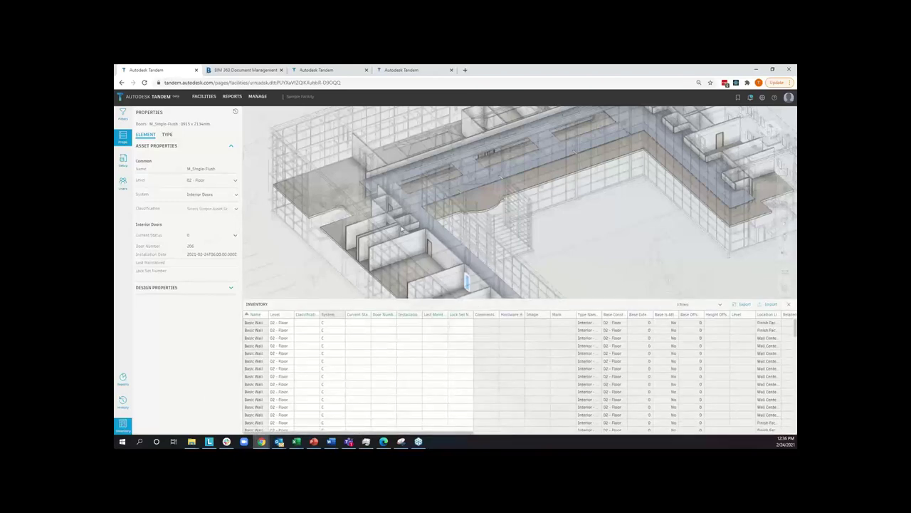
left_click_drag(402, 227, 280, 211)
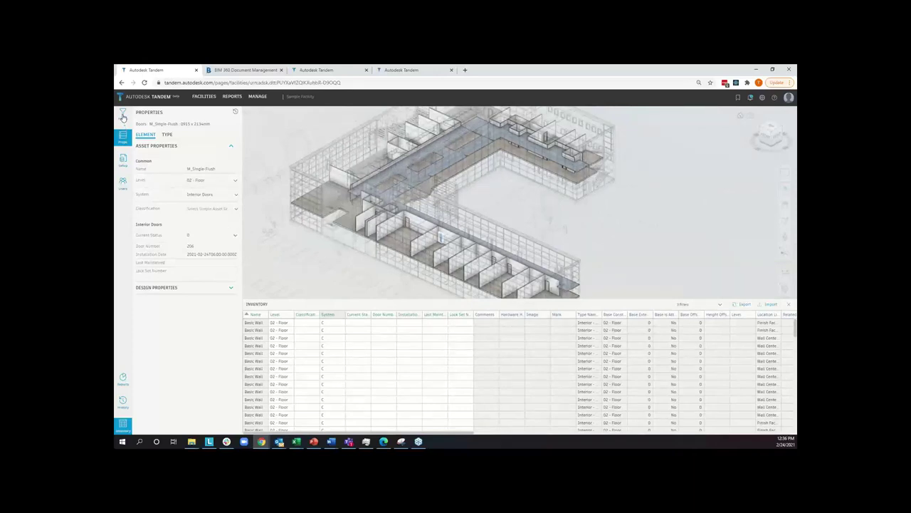
left_click(122, 116)
scroll(185, 263, "down", 2)
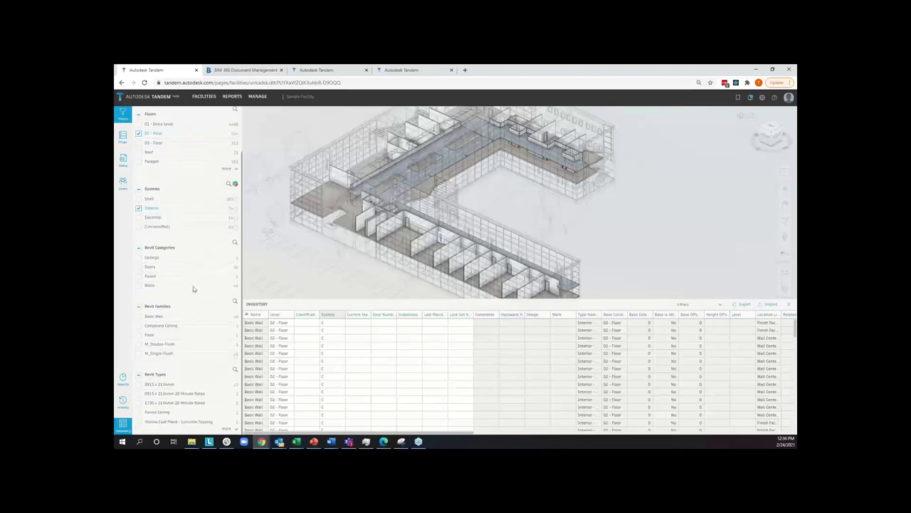
left_click(138, 266)
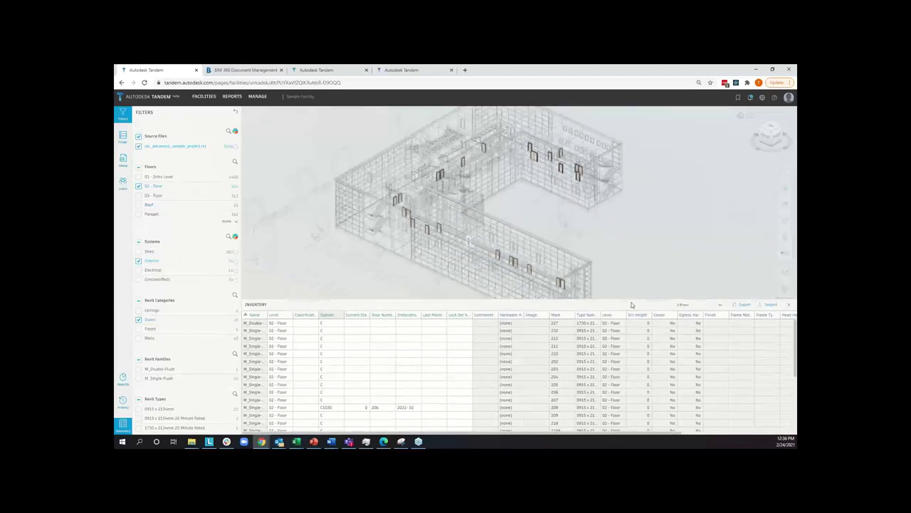
Turn off the Ghost hidden objects display setting and adjust the height of the inventory table.
left_click_drag(630, 299, 631, 354)
left_click(783, 308)
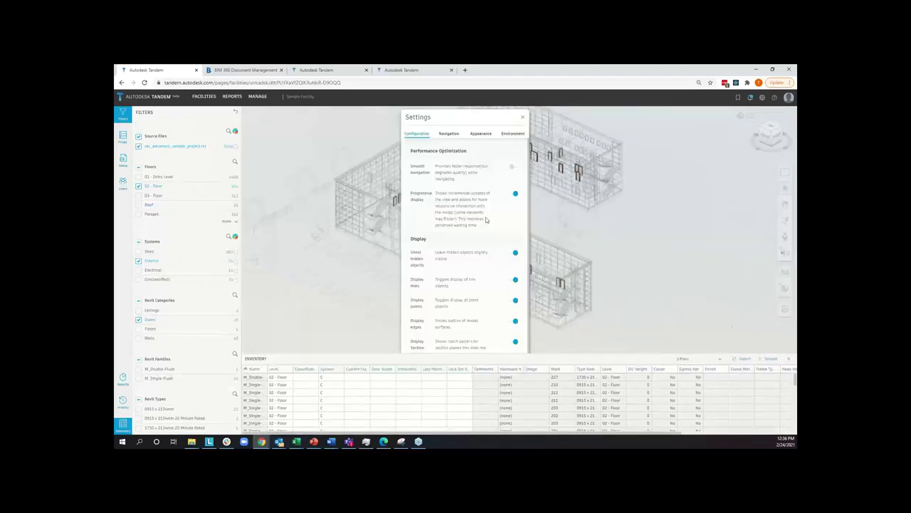
left_click(514, 254)
left_click(523, 117)
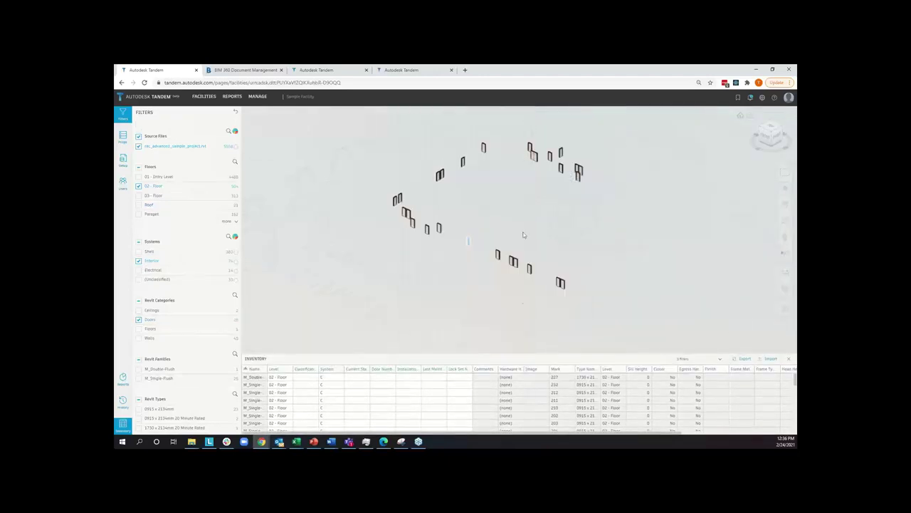
left_click_drag(537, 356, 537, 334)
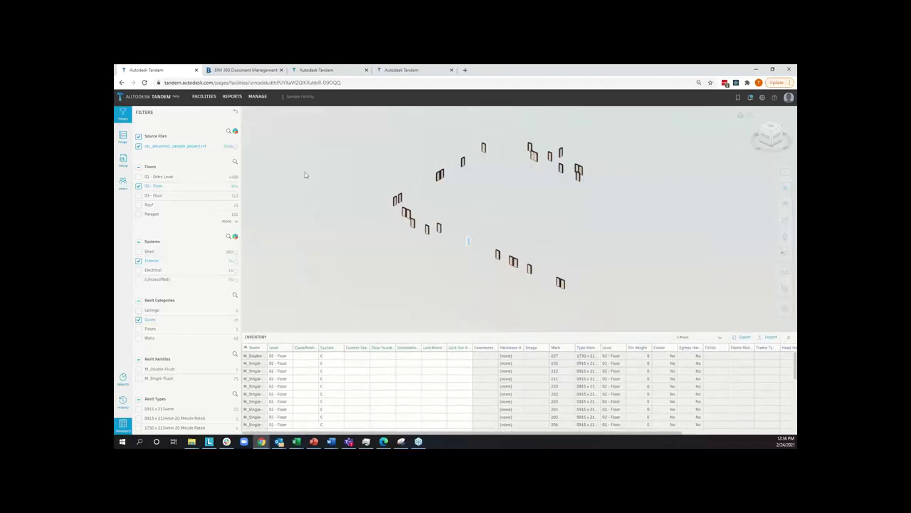
Clear the 02 - Floor filter and look through the enlarged inventory of interior doors for the classified door.
left_click(139, 186)
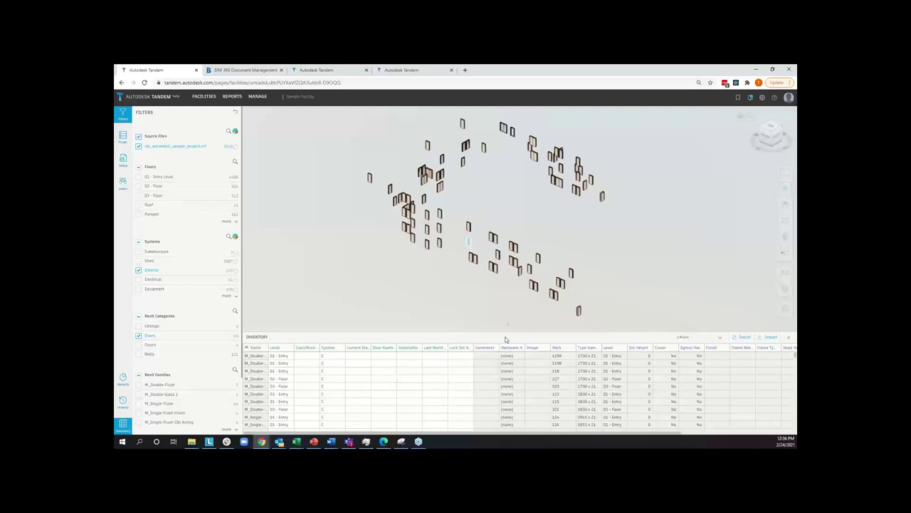
left_click_drag(505, 331, 501, 246)
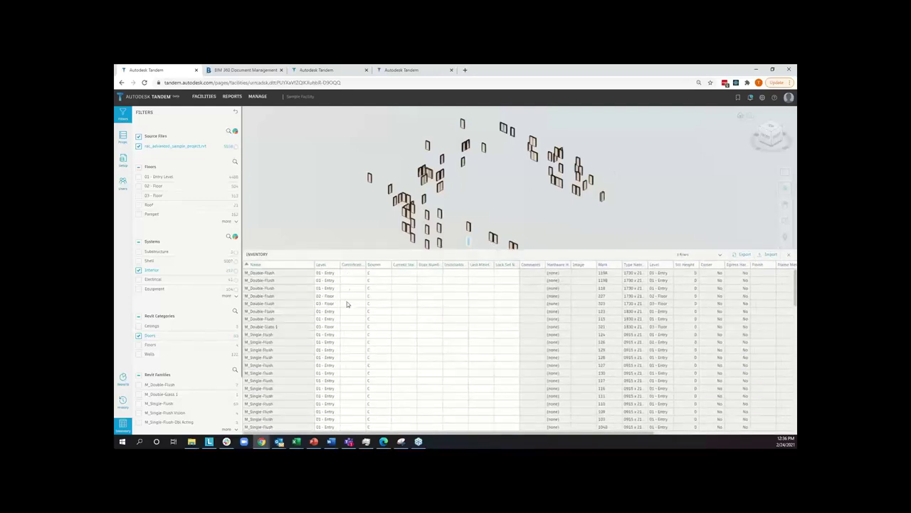
scroll(342, 398, "down", 3)
scroll(346, 426, "up", 5)
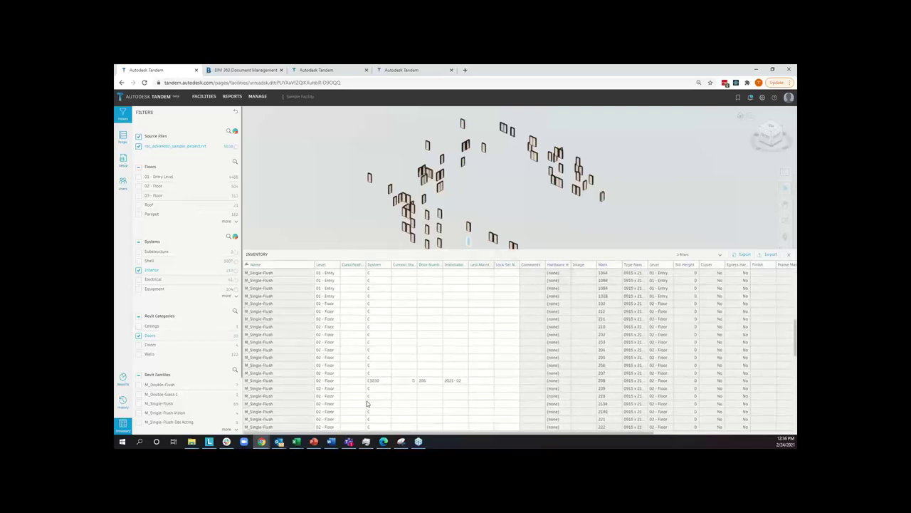
scroll(373, 329, "down", 1)
scroll(390, 320, "down", 5)
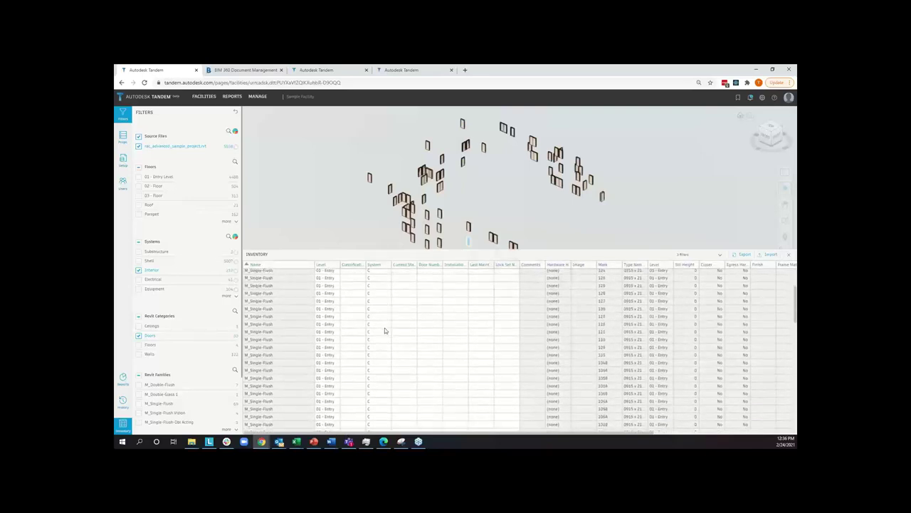
scroll(390, 317, "down", 1)
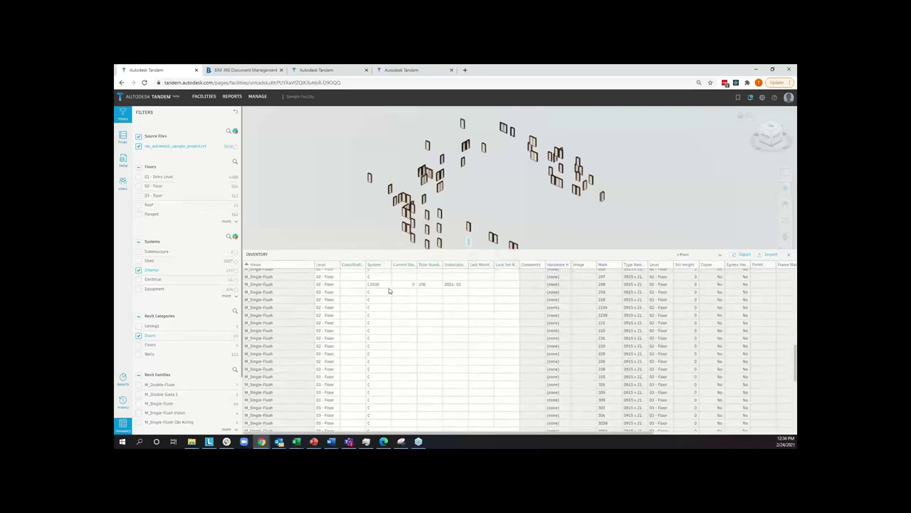
Copy the System value C1030 from the door numbered 206 to all rows of the inventory.
left_click(376, 284)
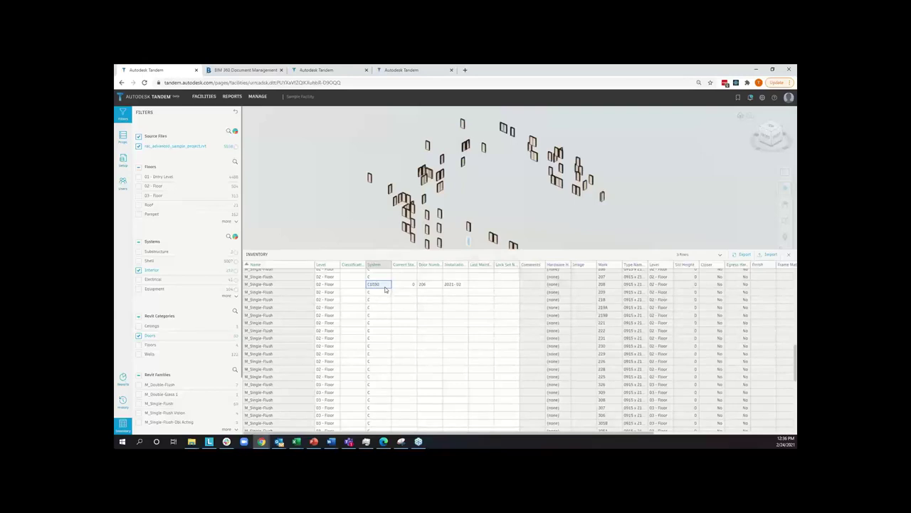
right_click(385, 289)
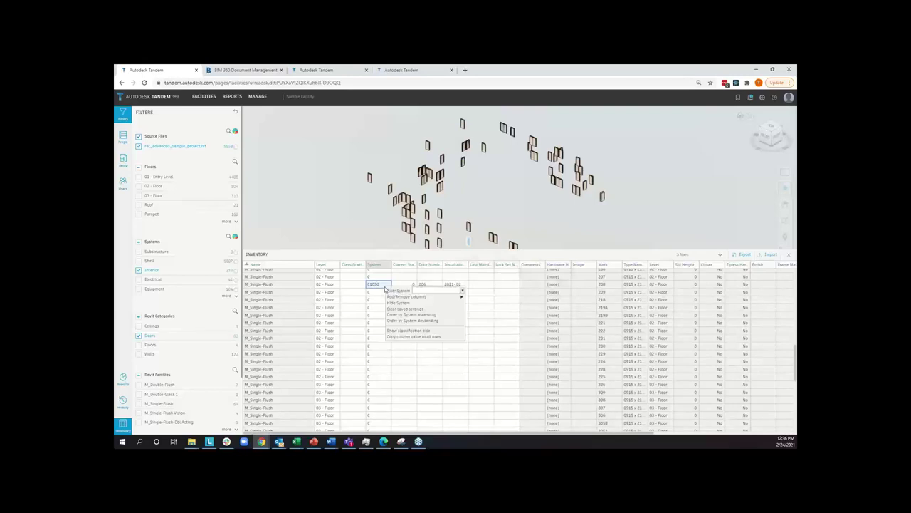
left_click(409, 337)
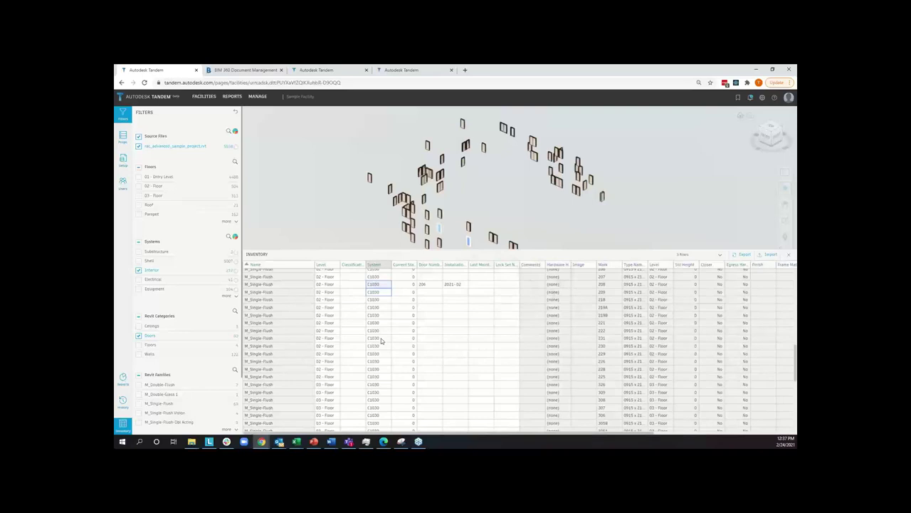
Enter Door Numbers 207 and 208 for the two doors listed directly below door 206.
left_click(433, 287)
double_click(436, 292)
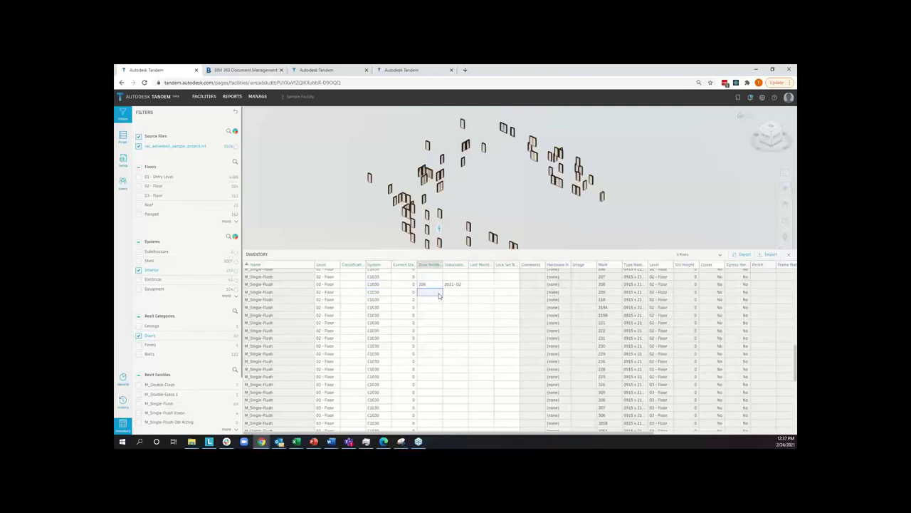
type("207")
left_click(432, 303)
double_click(433, 300)
type("208")
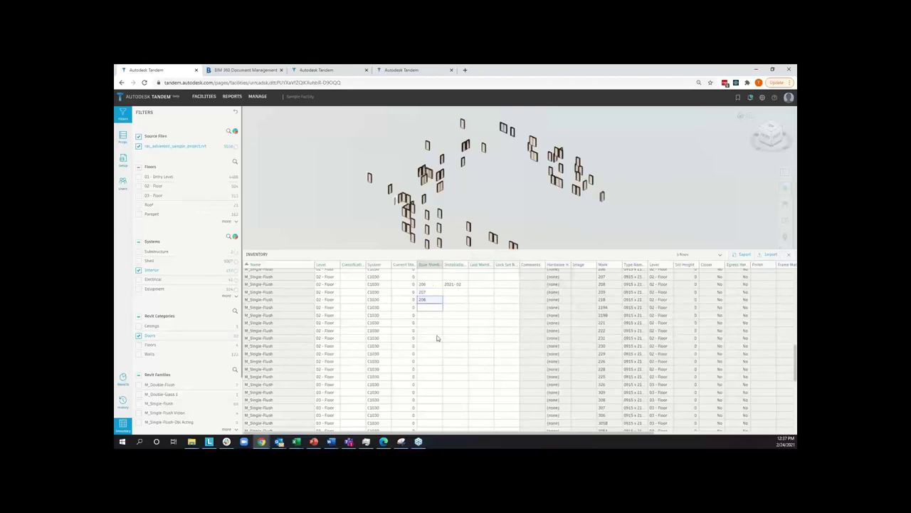
scroll(416, 341, "down", 3)
scroll(410, 324, "up", 3)
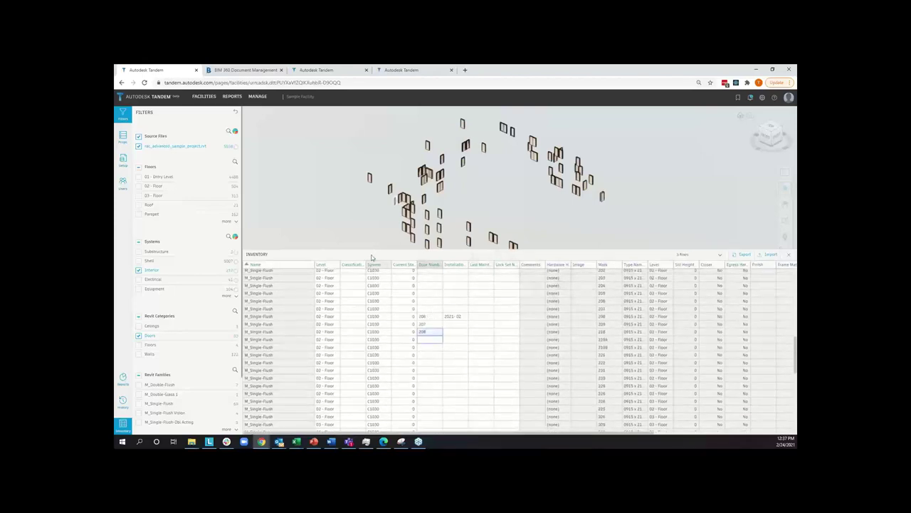
Close the inventory and show the parameter sets in the facility setup.
left_click_drag(370, 252, 371, 282)
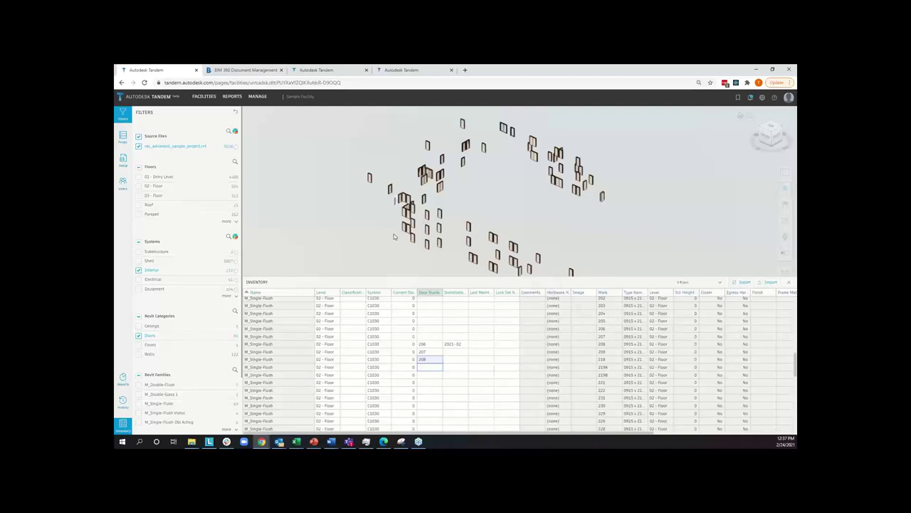
left_click(788, 283)
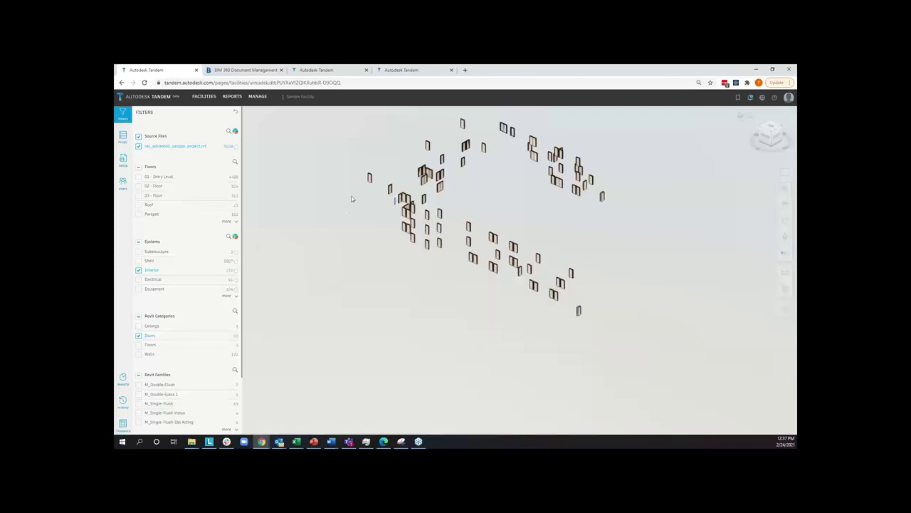
left_click(121, 140)
left_click(123, 159)
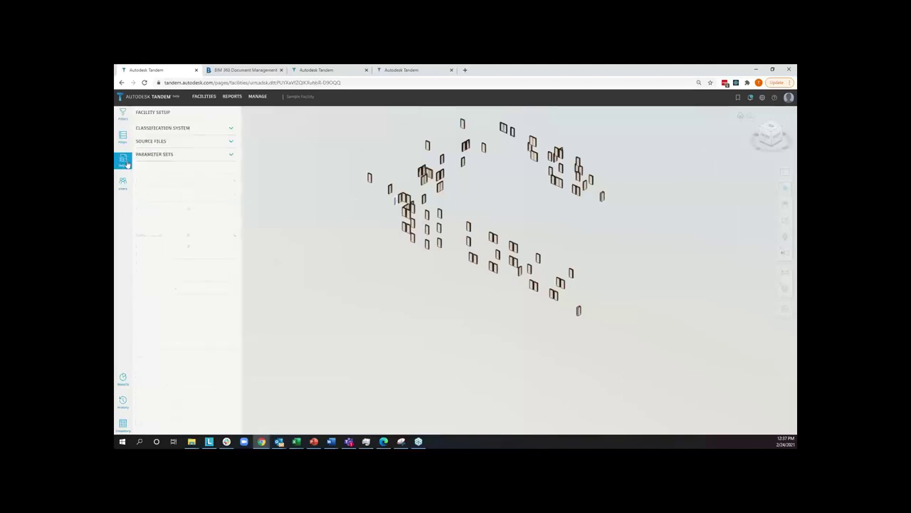
left_click(167, 157)
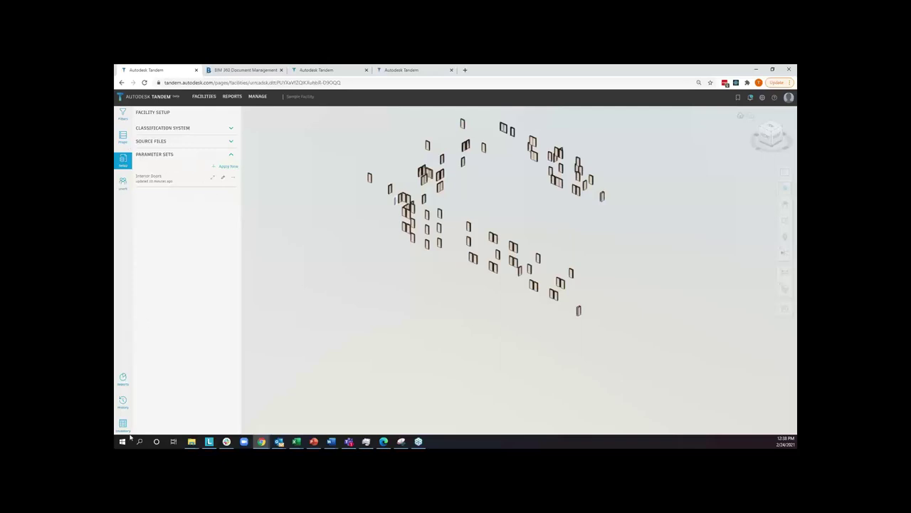
Open an enlarged change history, apply the current filters to it, and expand the two latest Door Number edits.
left_click(124, 404)
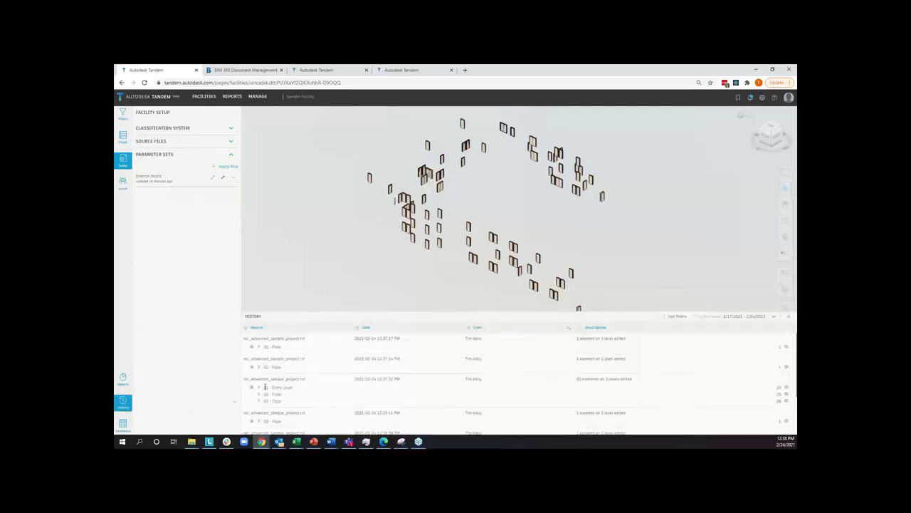
left_click_drag(327, 312, 328, 282)
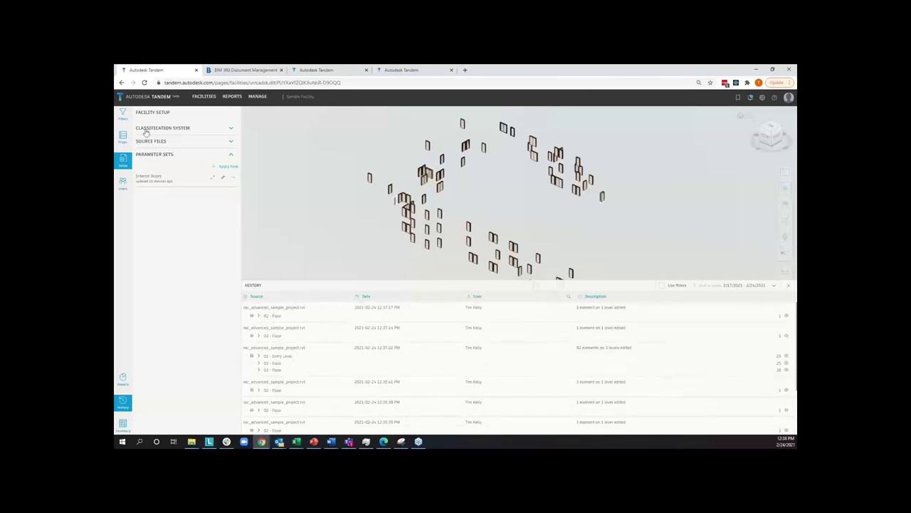
left_click(662, 285)
left_click(259, 315)
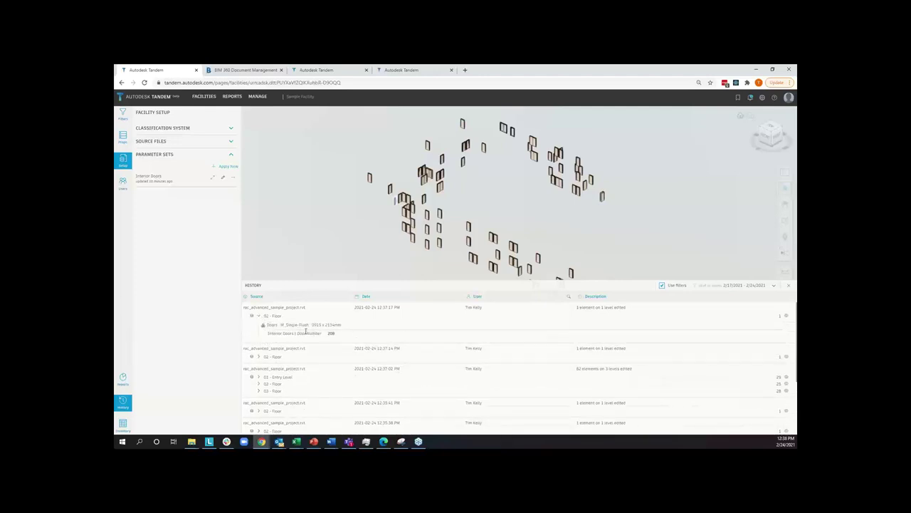
left_click(257, 357)
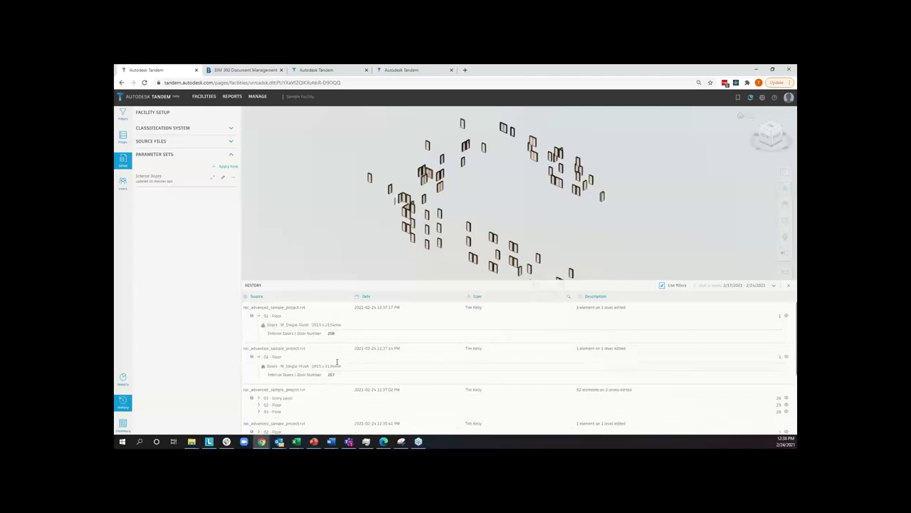
Examine the 03 - Floor elements of the bulk System edit in the history and collapse them again.
scroll(299, 370, "down", 2)
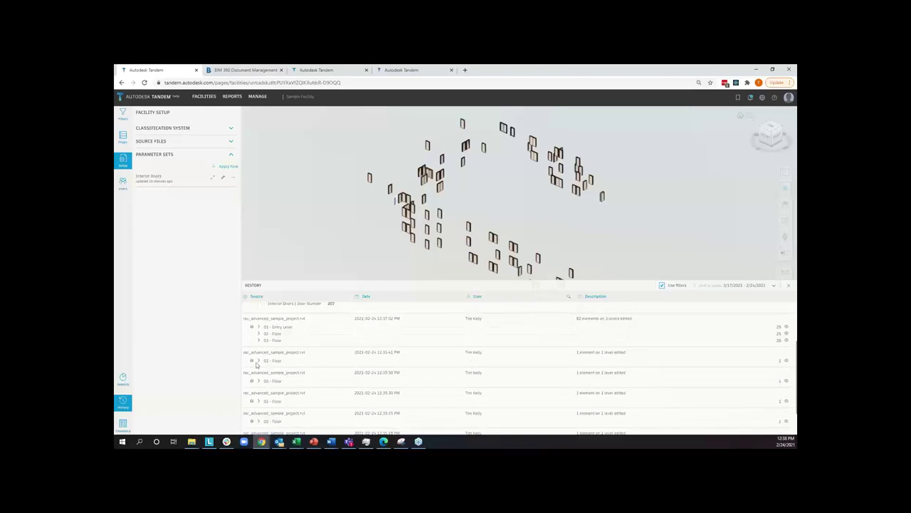
left_click(258, 342)
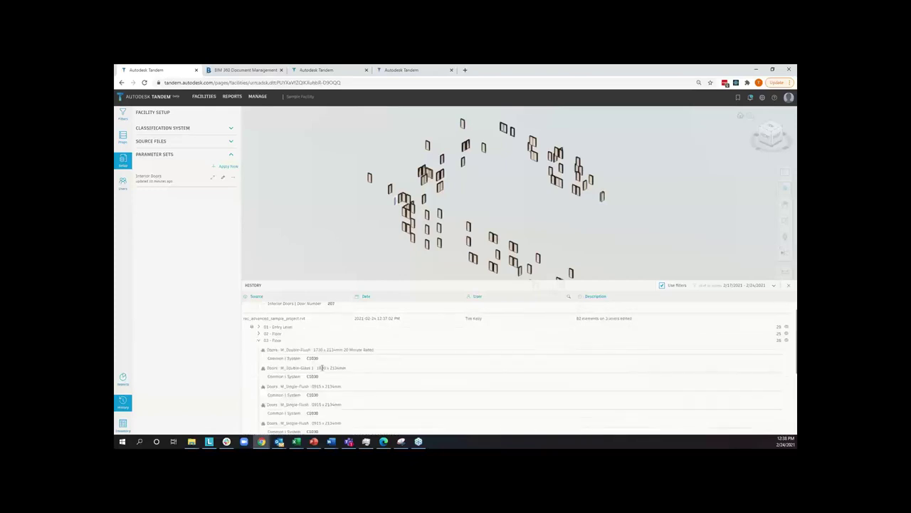
scroll(257, 322, "down", 1)
scroll(257, 322, "up", 2)
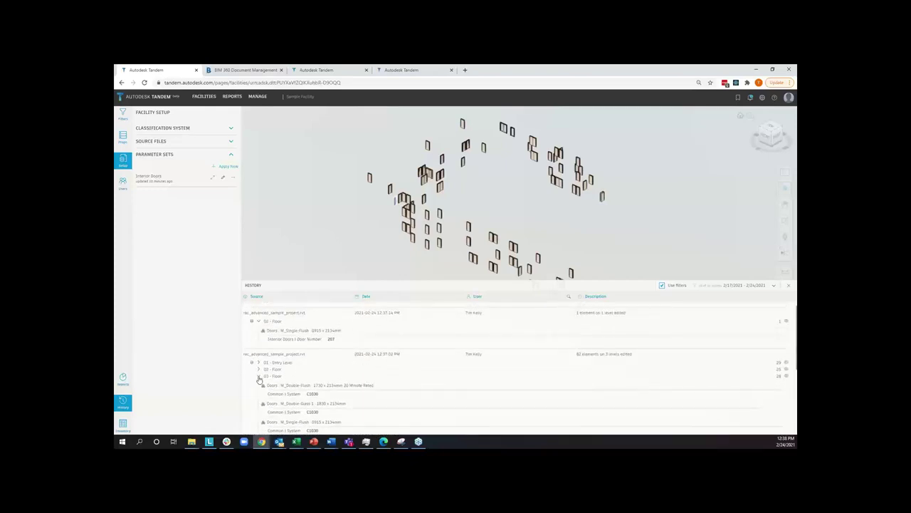
left_click(259, 376)
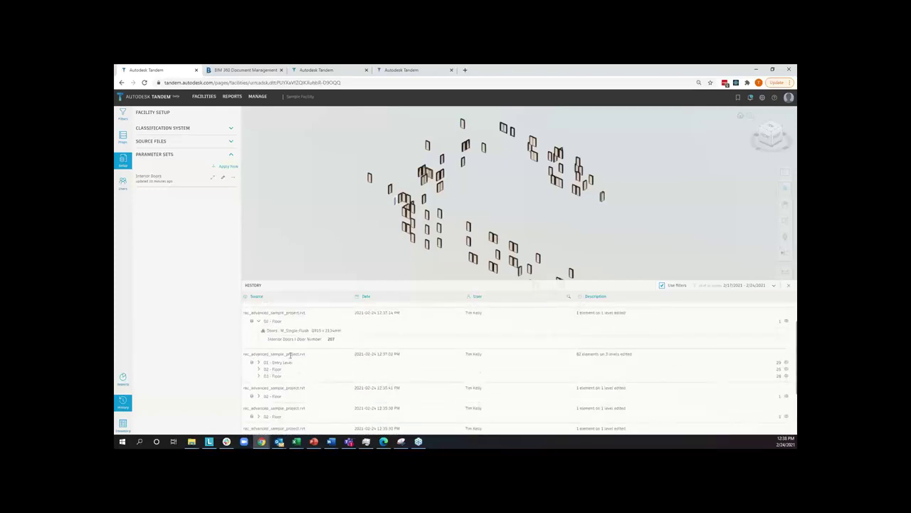
Locate the edited 02 - Floor door in the model from its history entry and show it within the whole building.
left_click(787, 322)
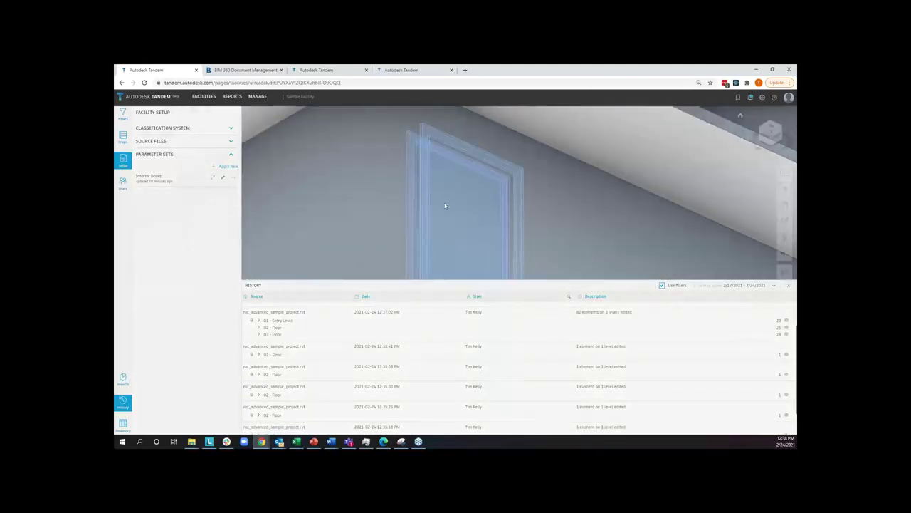
left_click(786, 353)
left_click(692, 345)
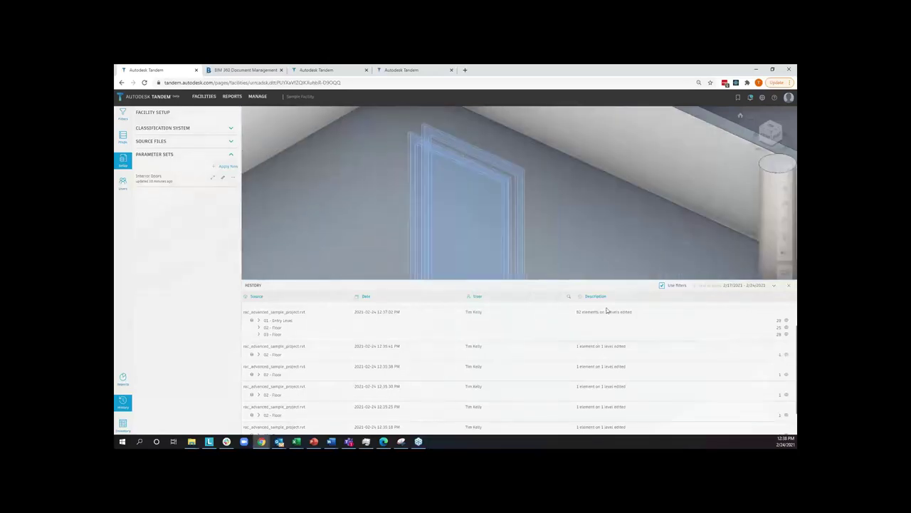
left_click_drag(420, 283, 424, 370)
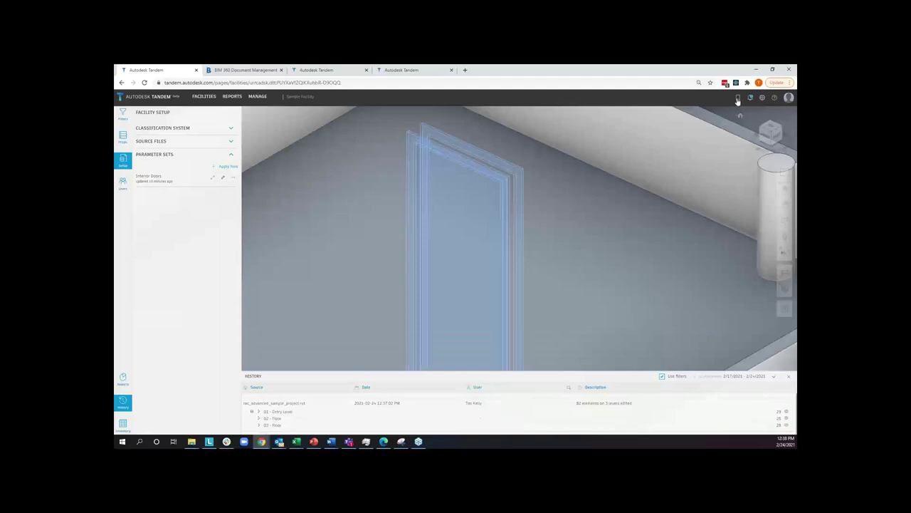
scroll(451, 220, "down", 10)
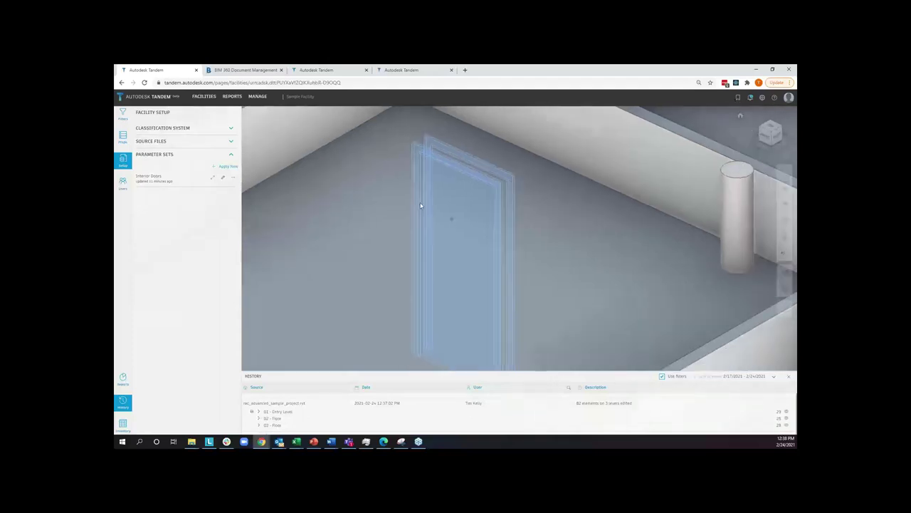
scroll(508, 189, "down", 6)
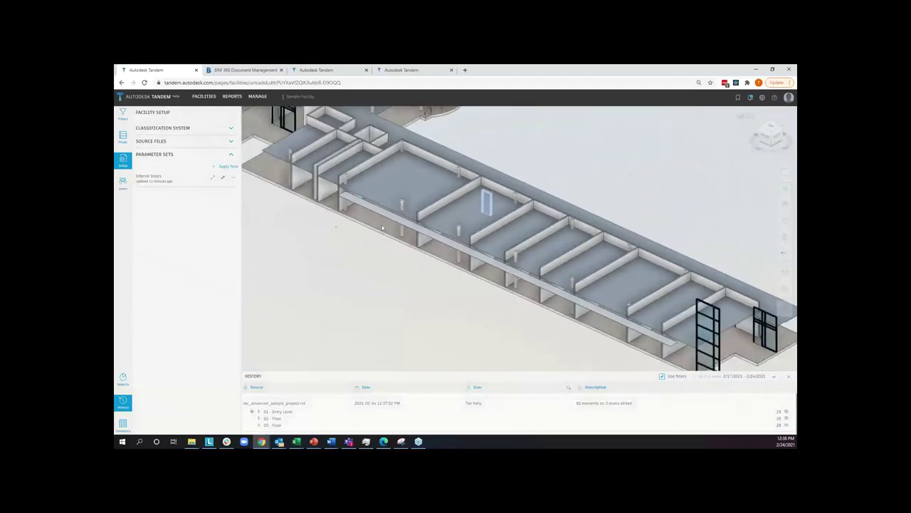
scroll(530, 258, "down", 5)
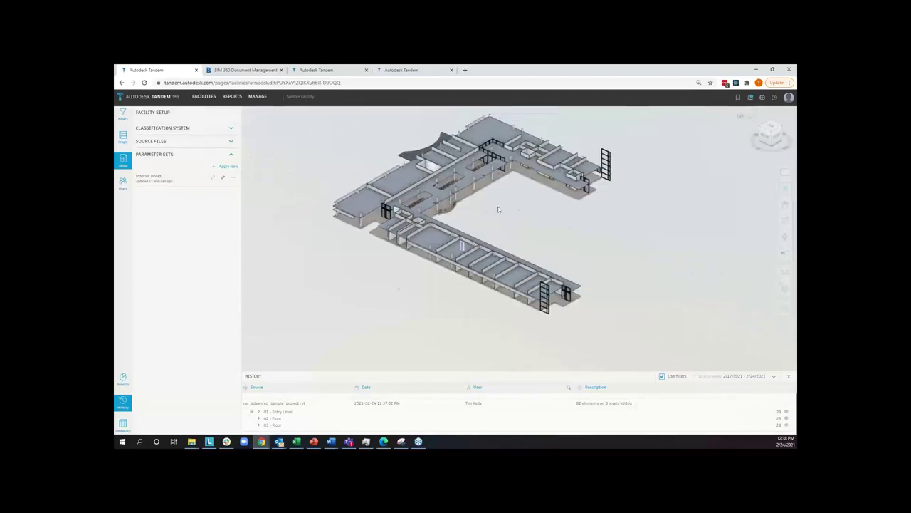
Save the current view as a facility view named Interior Doors Level 2.
left_click(738, 98)
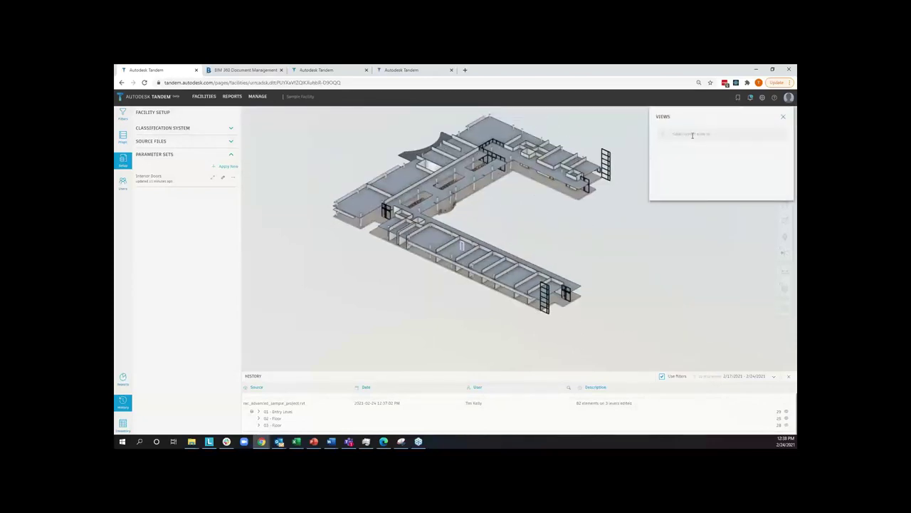
type("H")
type("nterior D")
type(" 2")
key("Return")
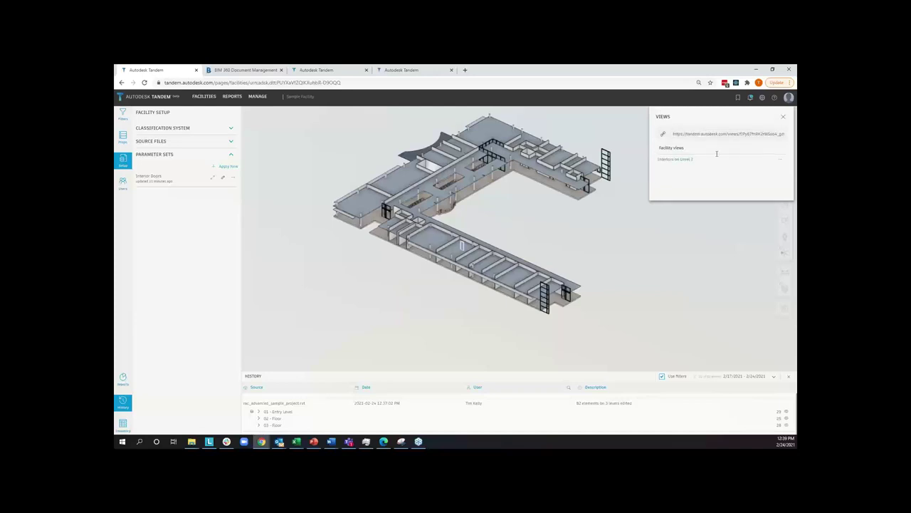
Open the saved facility view of the level 2 interior doors and select its share link.
left_click(676, 134)
left_click(675, 159)
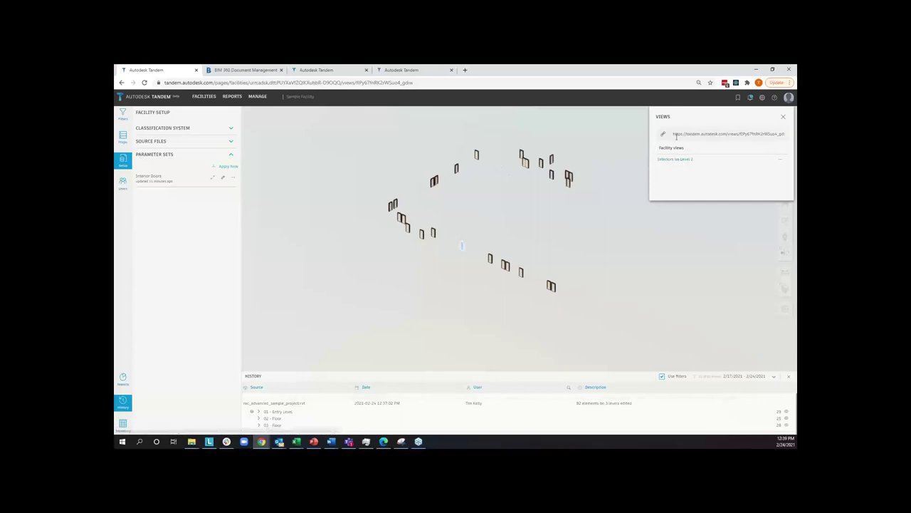
left_click(775, 135)
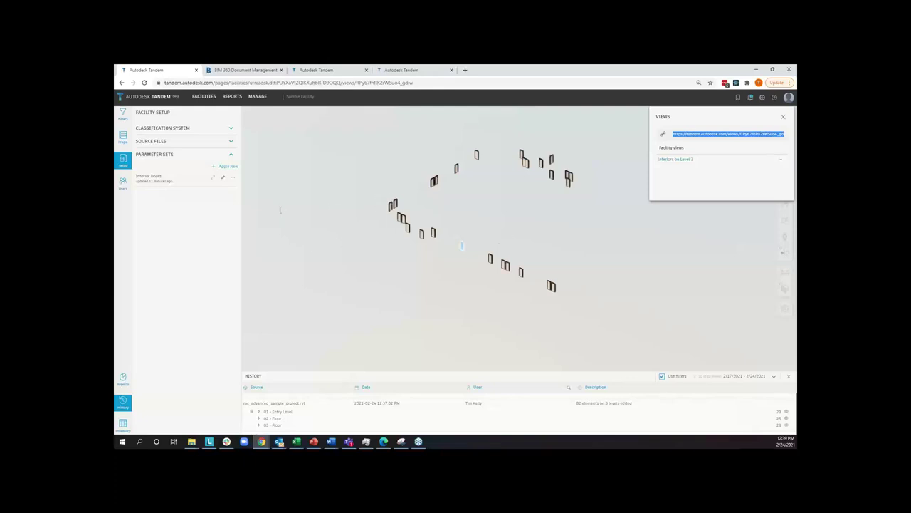
key("alt+Tab")
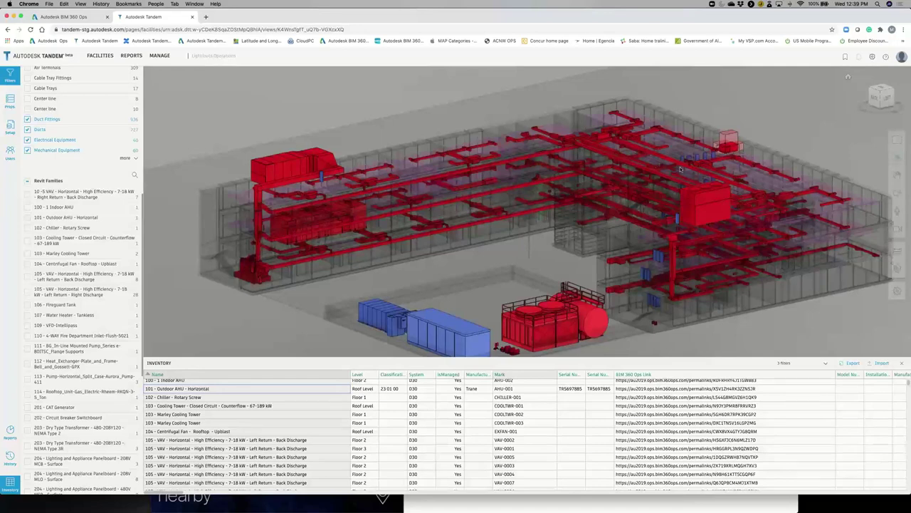
Go through the saved facility views Ductwork, Corridor View, Second Floor and AHU of the mechanical facility.
left_click(846, 57)
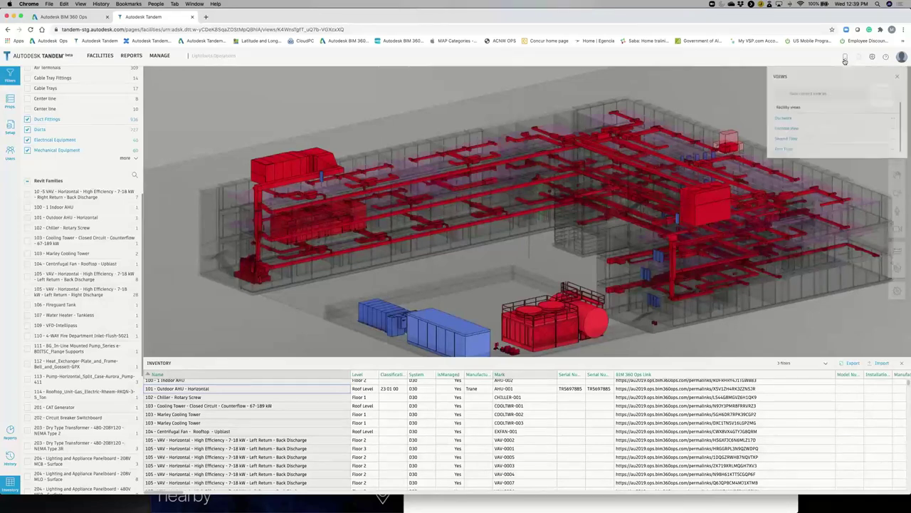
left_click(770, 126)
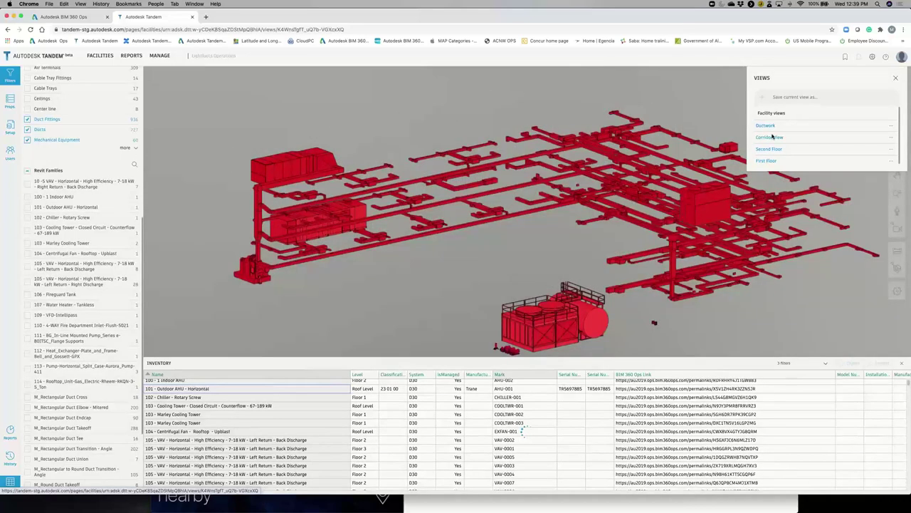
left_click(771, 137)
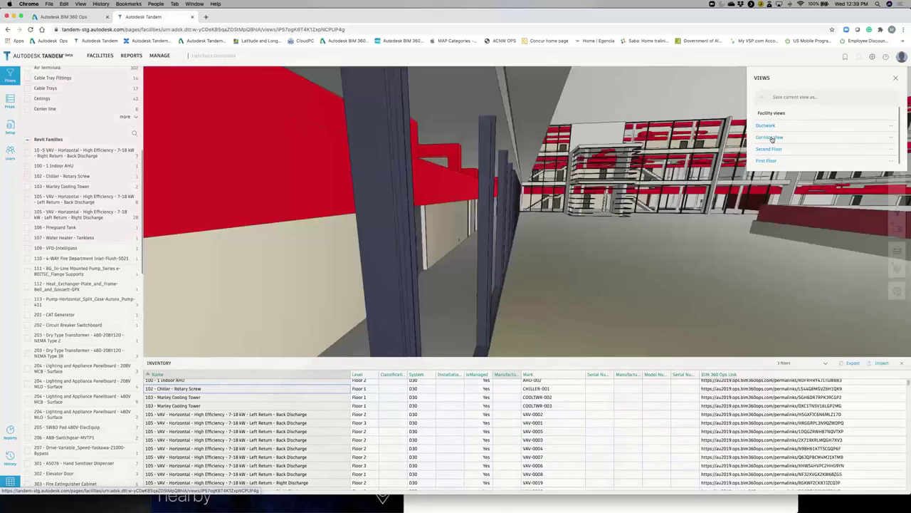
left_click(770, 149)
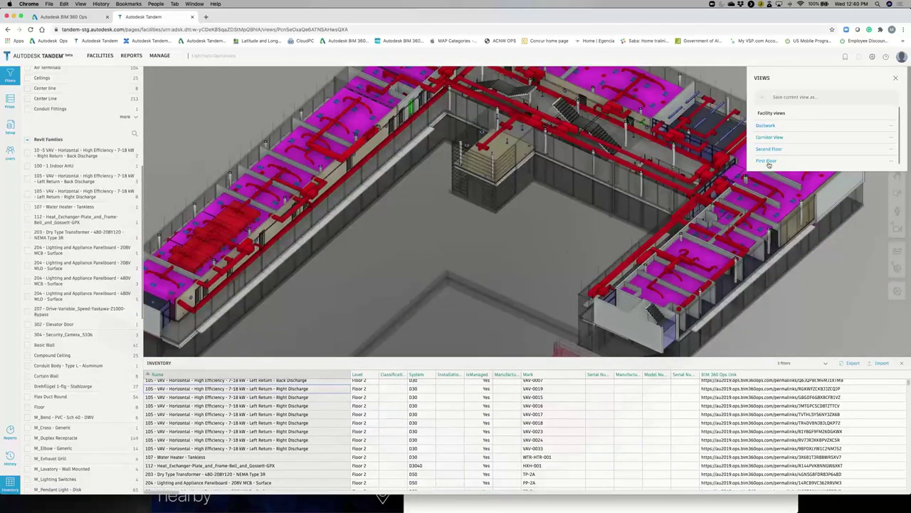
scroll(801, 152, "down", 1)
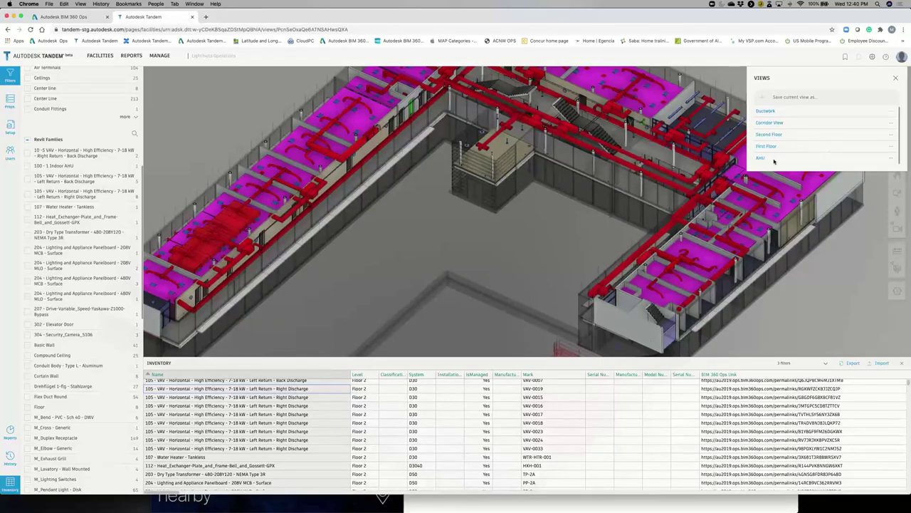
left_click(761, 158)
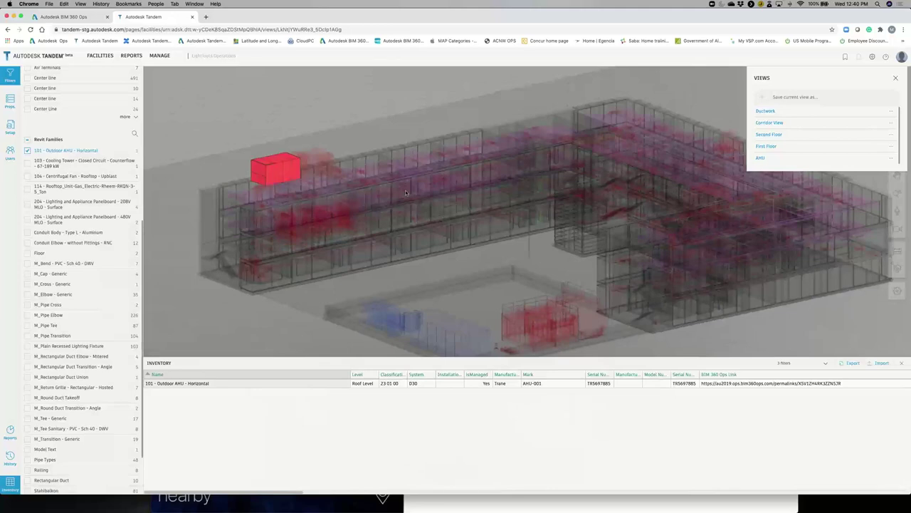
Return to the Ductwork view and look through its asset inventory.
scroll(790, 131, "up", 1)
scroll(768, 118, "up", 1)
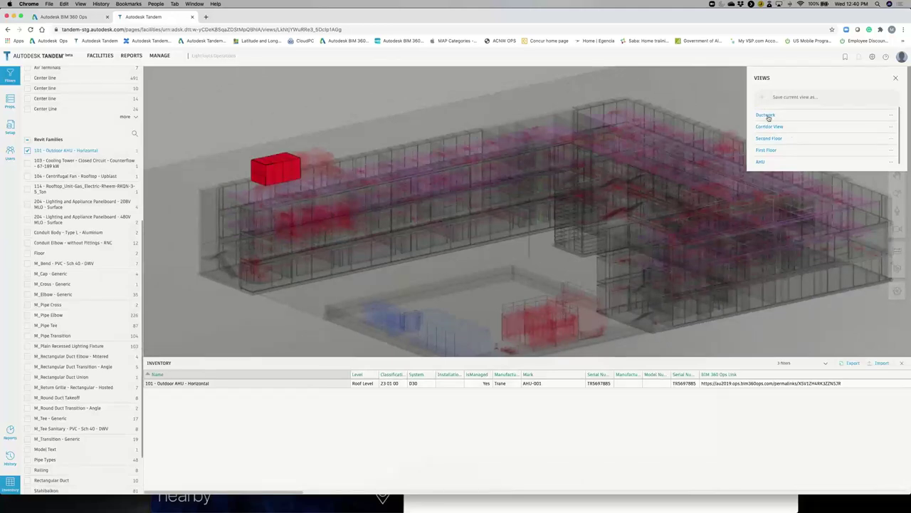
left_click(766, 115)
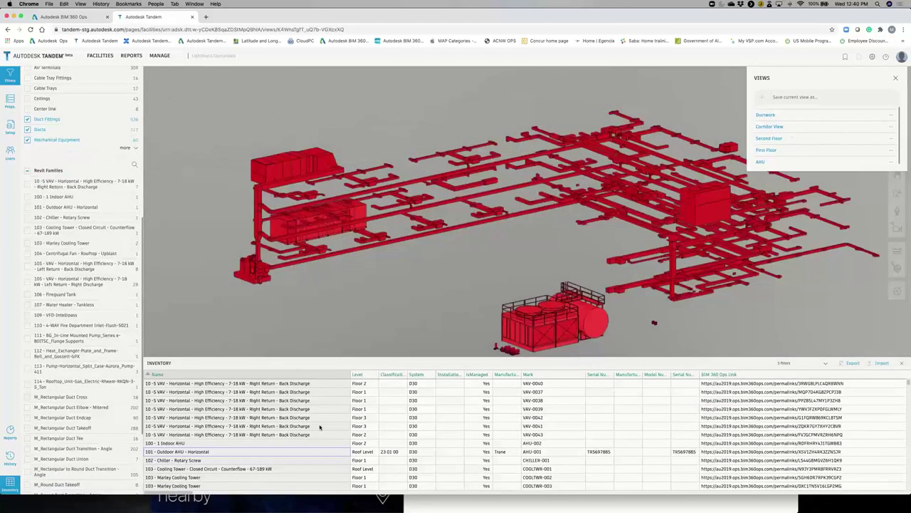
scroll(324, 443, "down", 3)
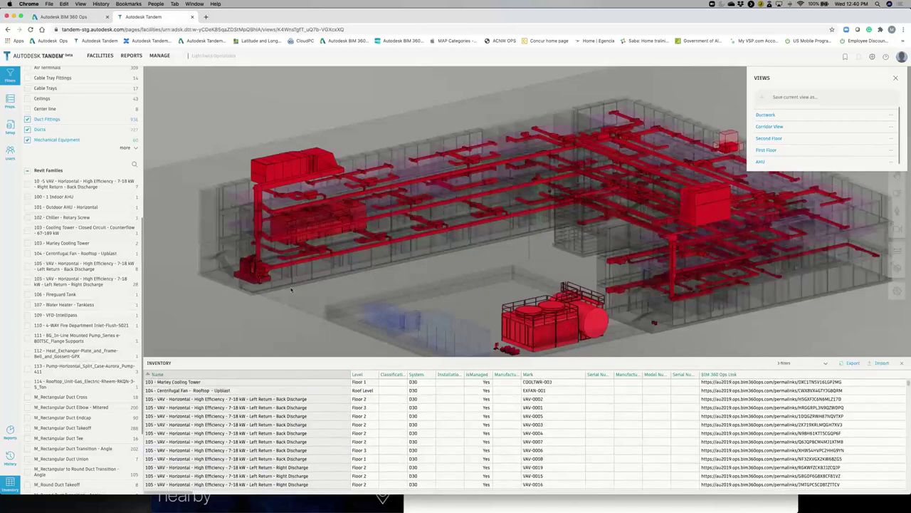
Select the outdoor AHU on the roof and follow the BIM 360 Ops Link in its properties to its asset record.
left_click(290, 166)
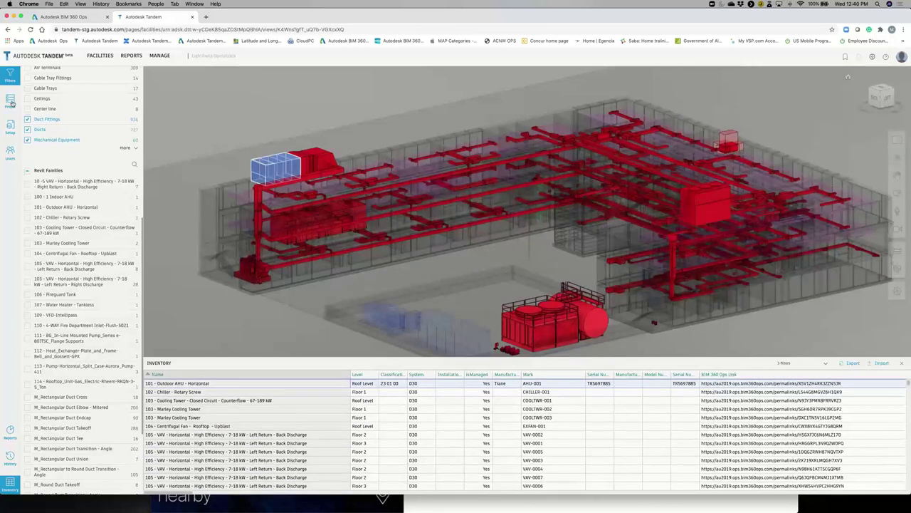
left_click(11, 102)
triple_click(102, 331)
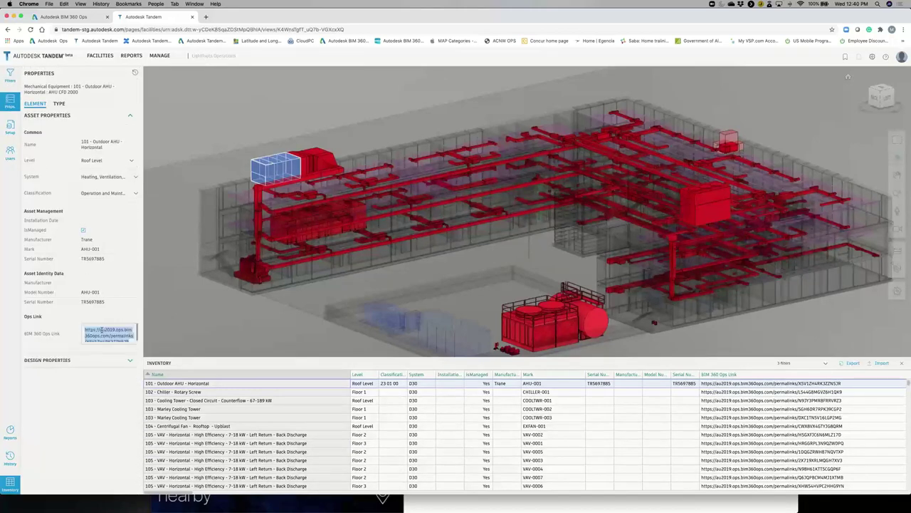
right_click(102, 331)
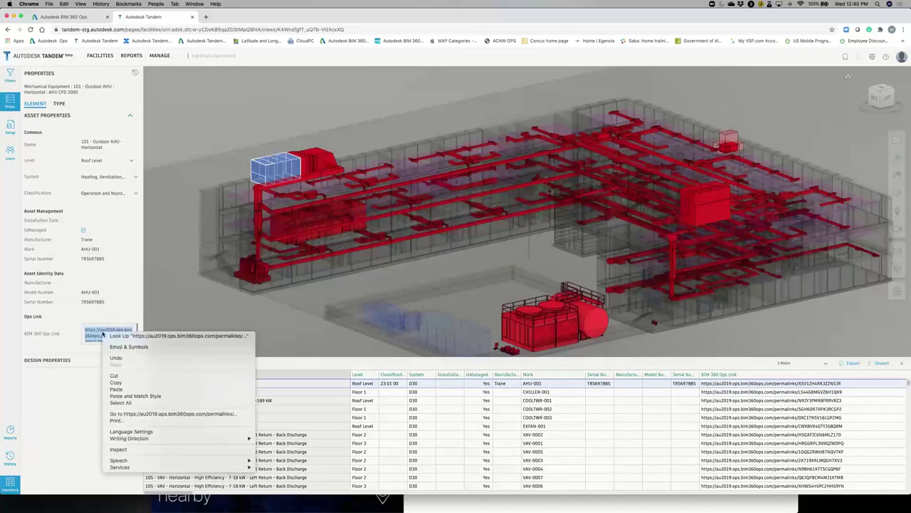
left_click(153, 414)
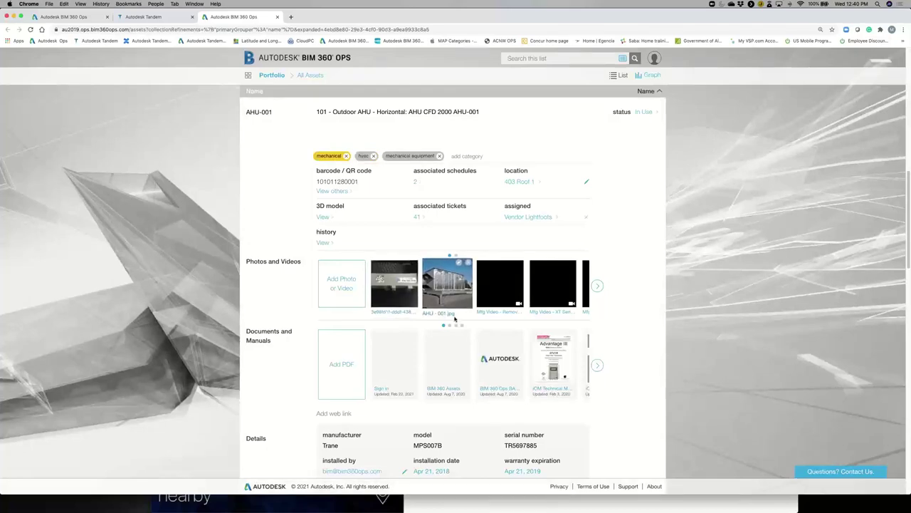
View the 3D model of asset AHU-001 in BIM 360 Ops from another angle and close it.
left_click(323, 217)
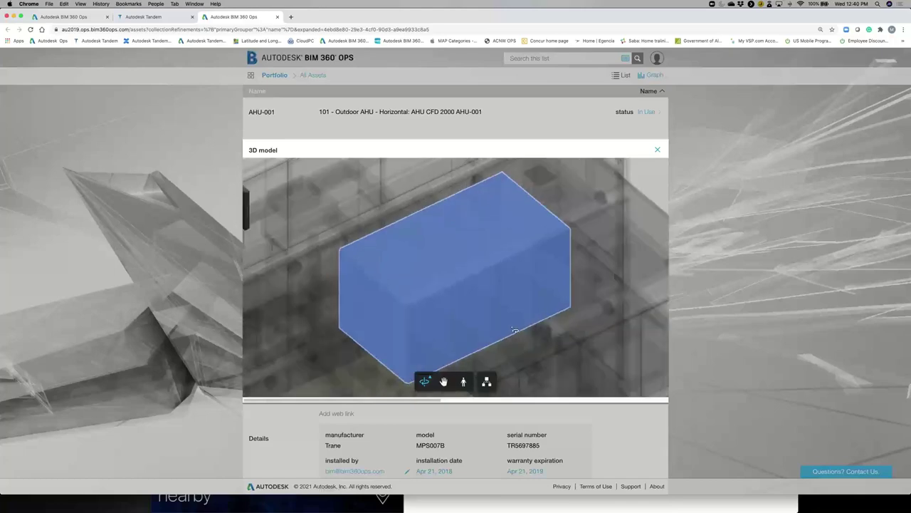
left_click_drag(515, 331, 334, 321)
scroll(361, 308, "down", 5)
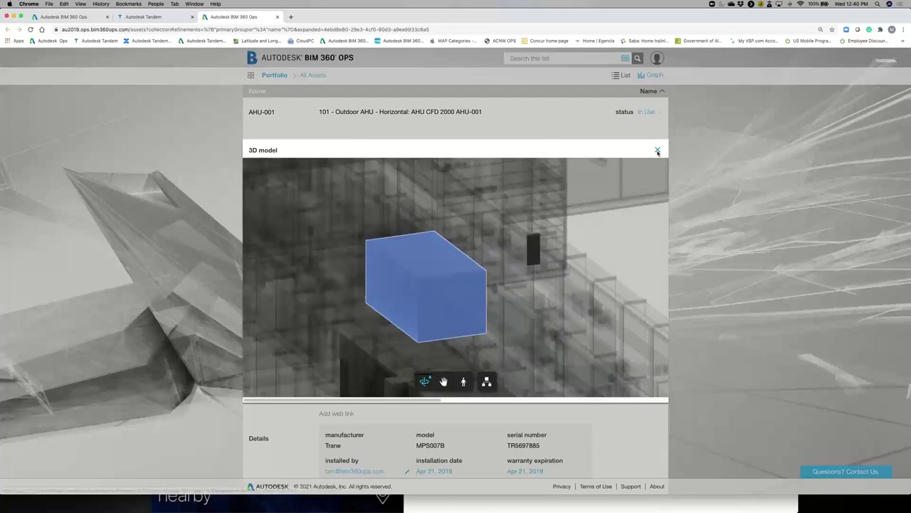
left_click(657, 151)
mouse_move(392, 285)
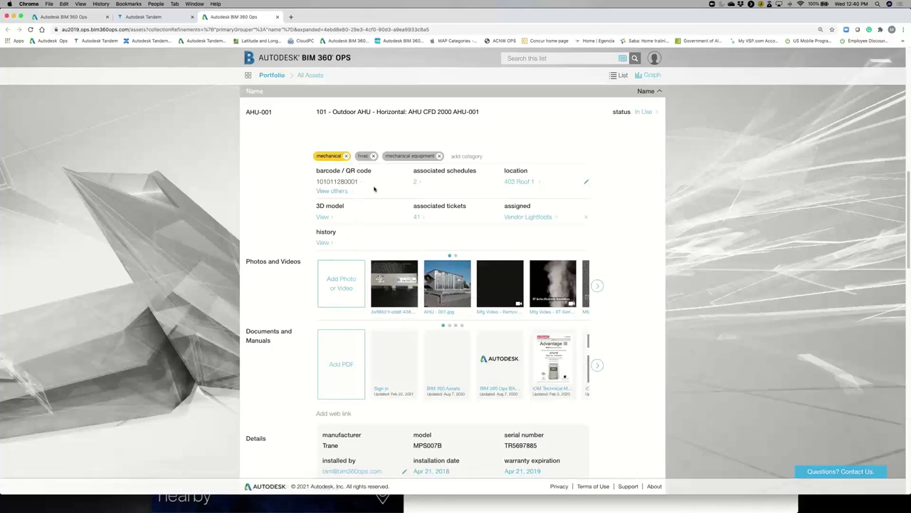
Review the associated schedules of AHU-001 and view the first two images in its photos and videos.
left_click(417, 182)
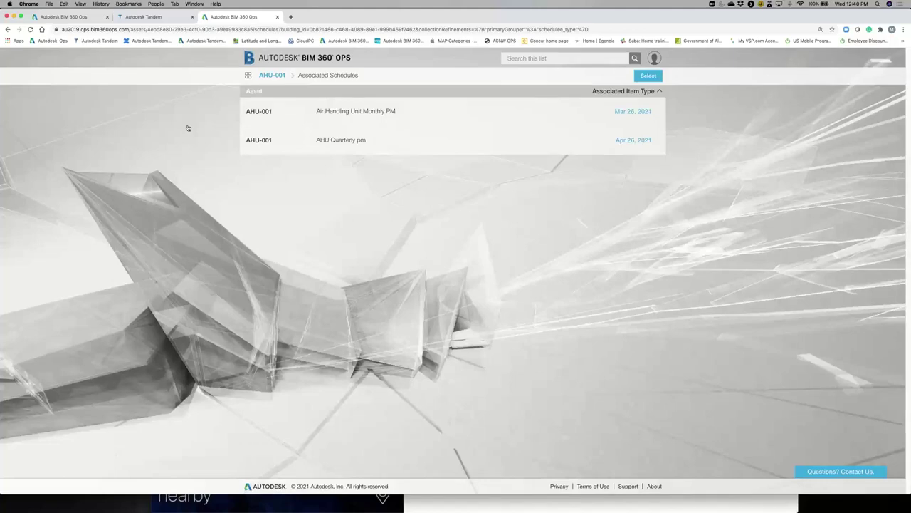
left_click(7, 30)
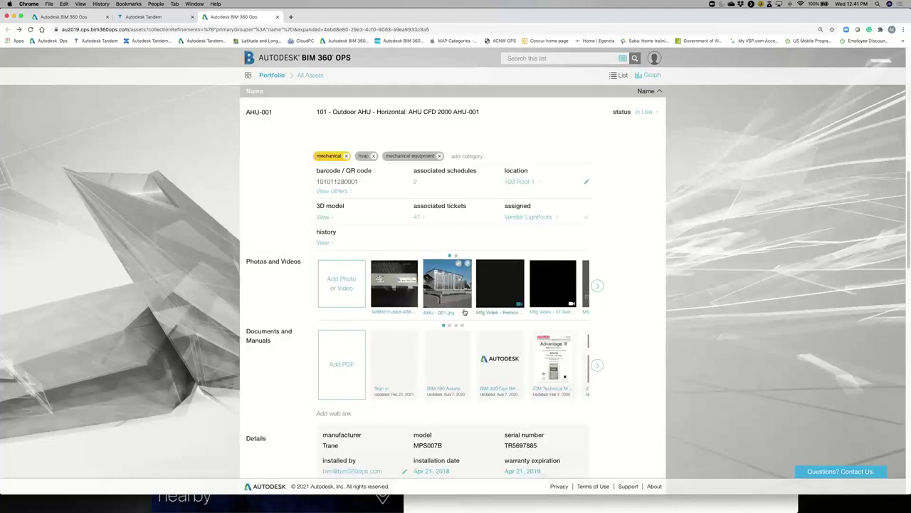
left_click(397, 291)
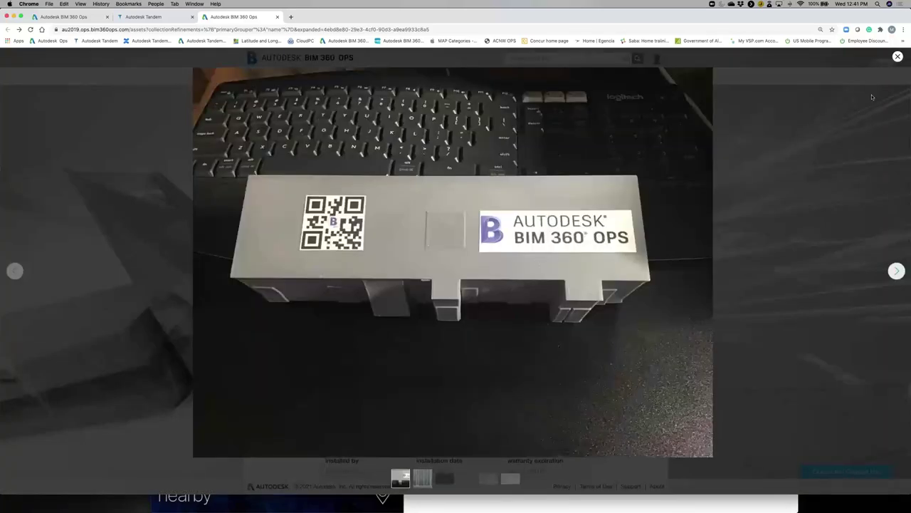
left_click(898, 57)
left_click(449, 288)
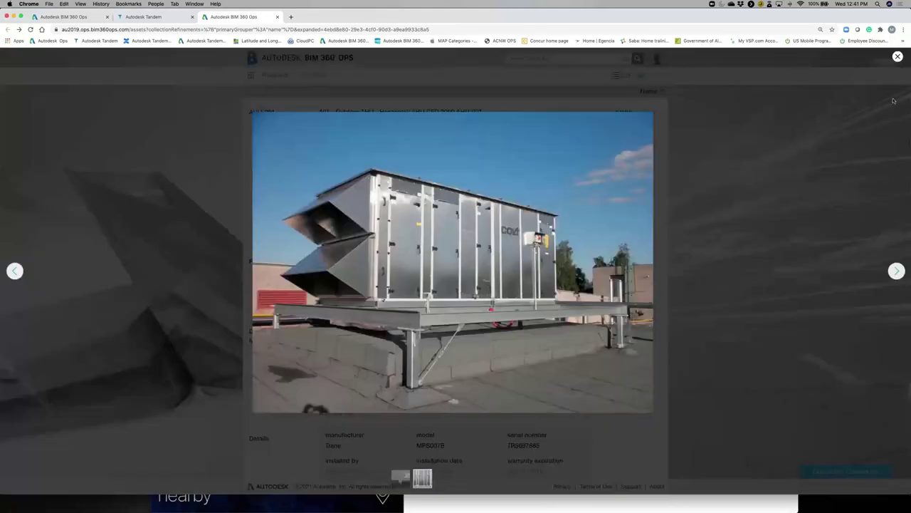
left_click(898, 56)
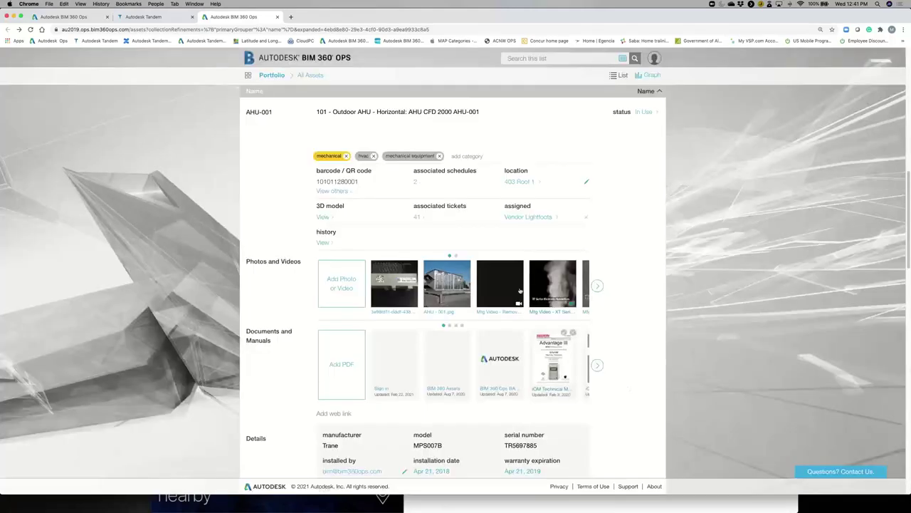
View the linked BIM 360 Assets record and the BIM 360 Ops BAS Dashboard, returning to the AHU-001 asset record.
left_click(443, 372)
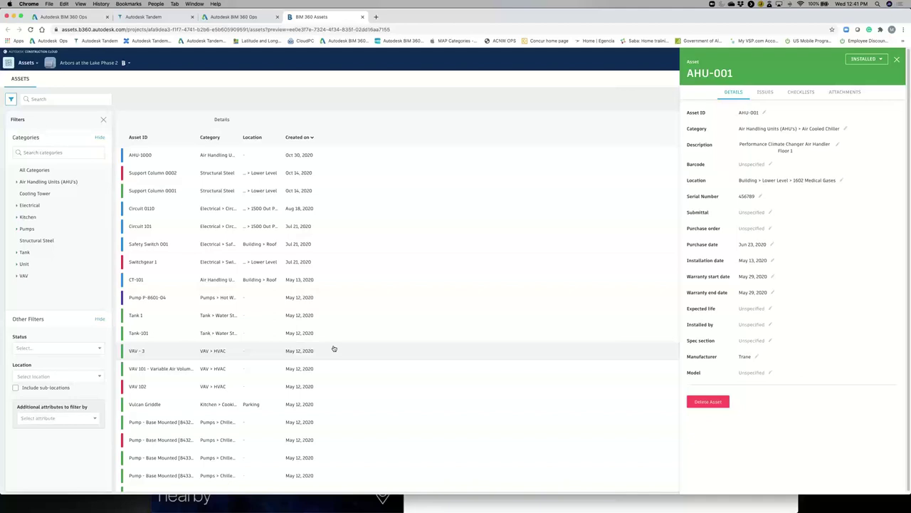
left_click(92, 17)
left_click(206, 17)
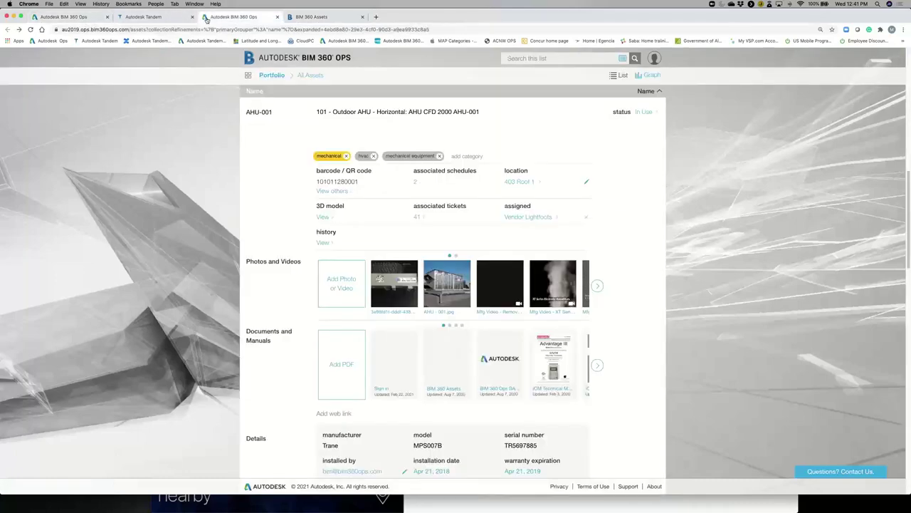
left_click(505, 370)
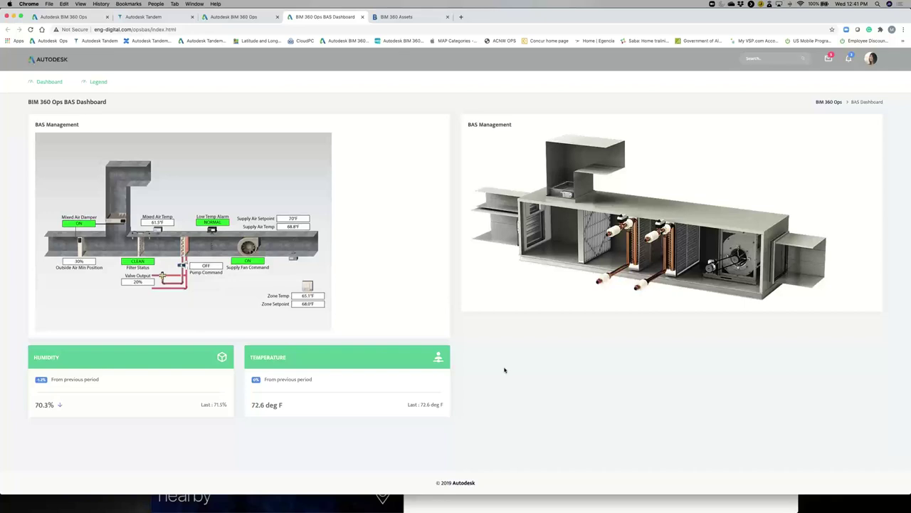
left_click(246, 17)
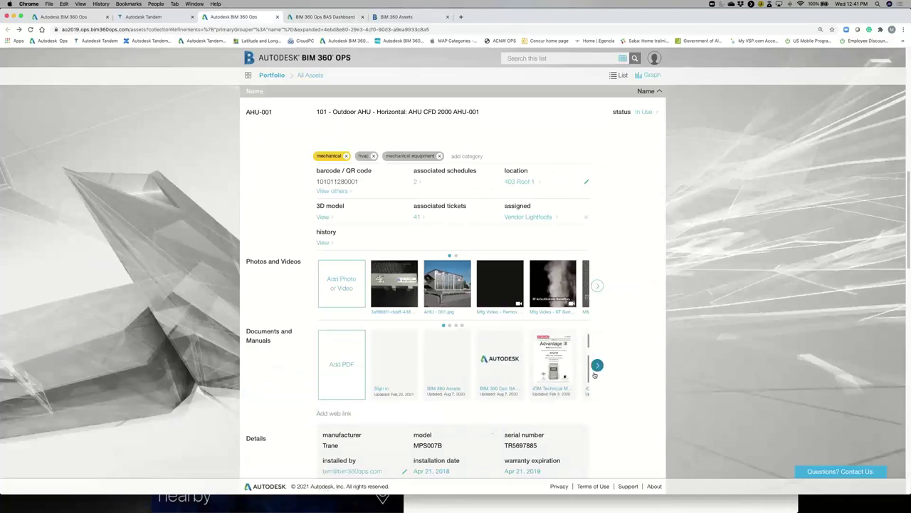
Browse the next set of documents and manuals for AHU-001 and expand its details to read the full attribute list.
left_click(597, 364)
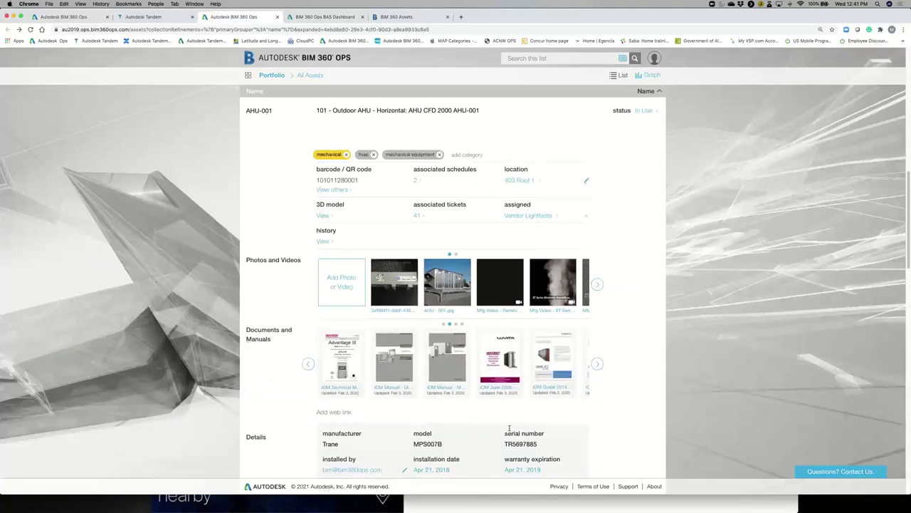
scroll(370, 404, "down", 2)
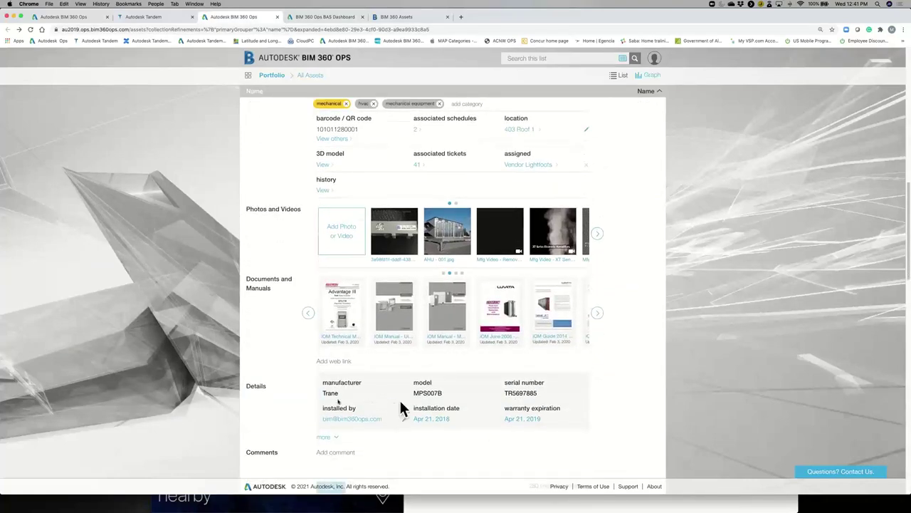
left_click(324, 437)
scroll(484, 433, "down", 4)
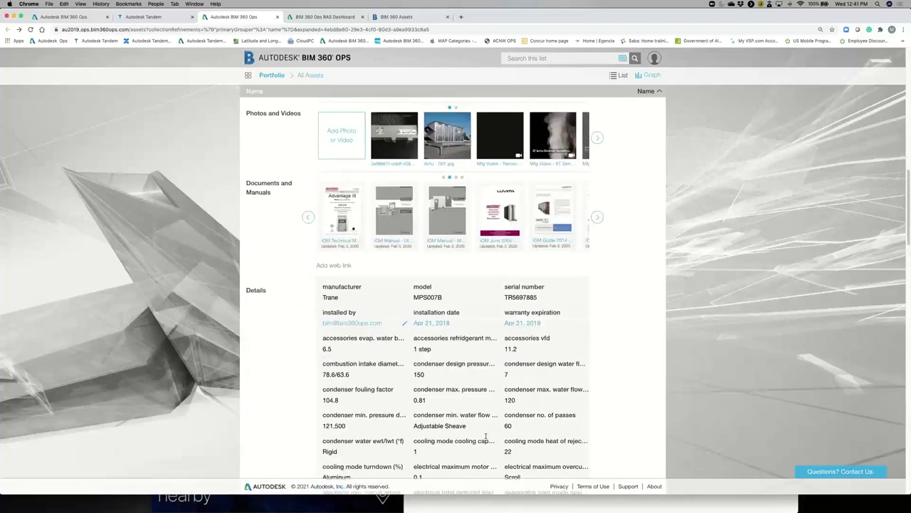
scroll(485, 436, "down", 2)
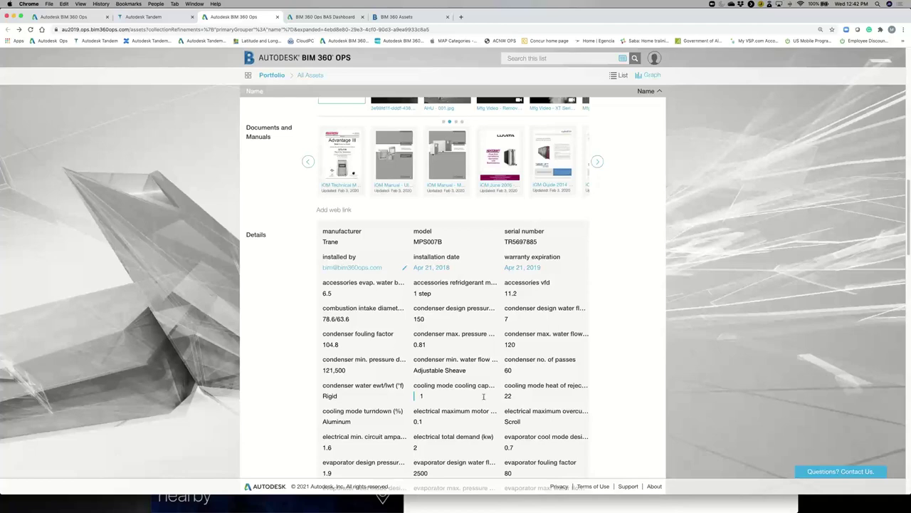
Switch to the mirrored tablet app in QuickTime Player and search nearby tickets for "Sen", showing floor 02 on the map.
left_click(475, 503)
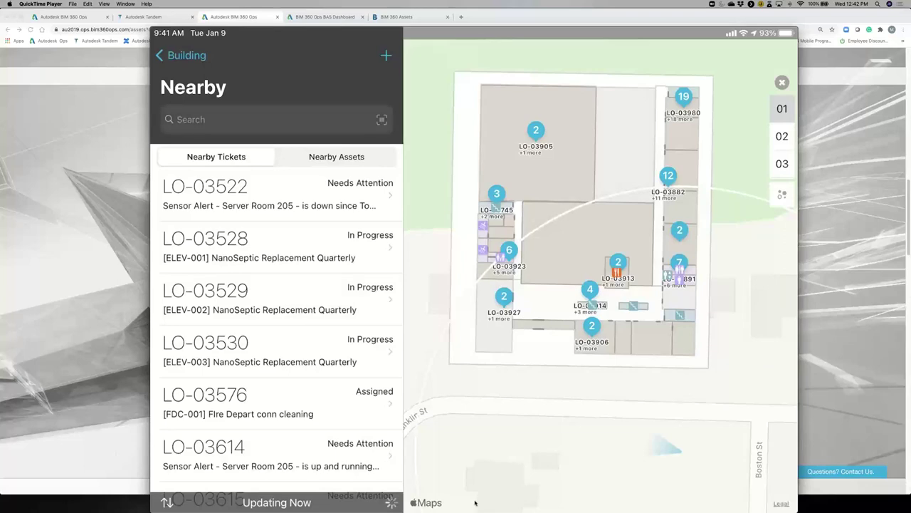
type("Se")
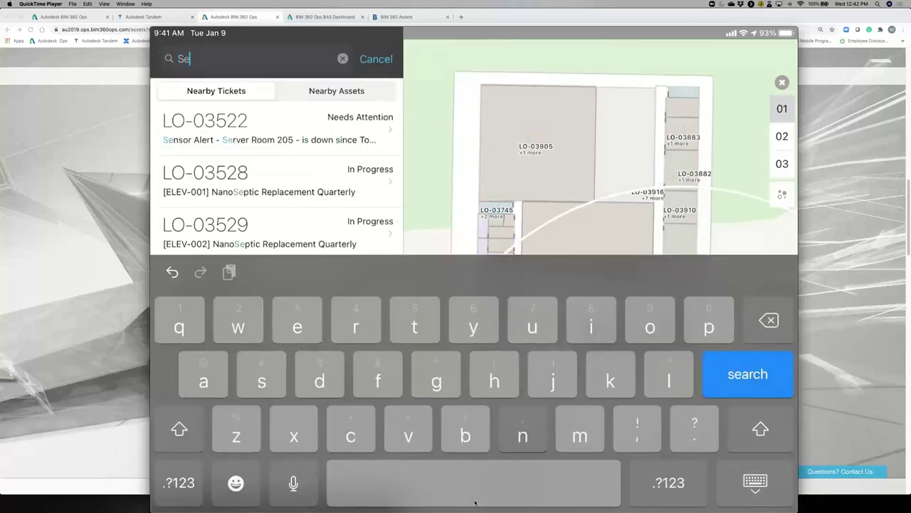
type("n")
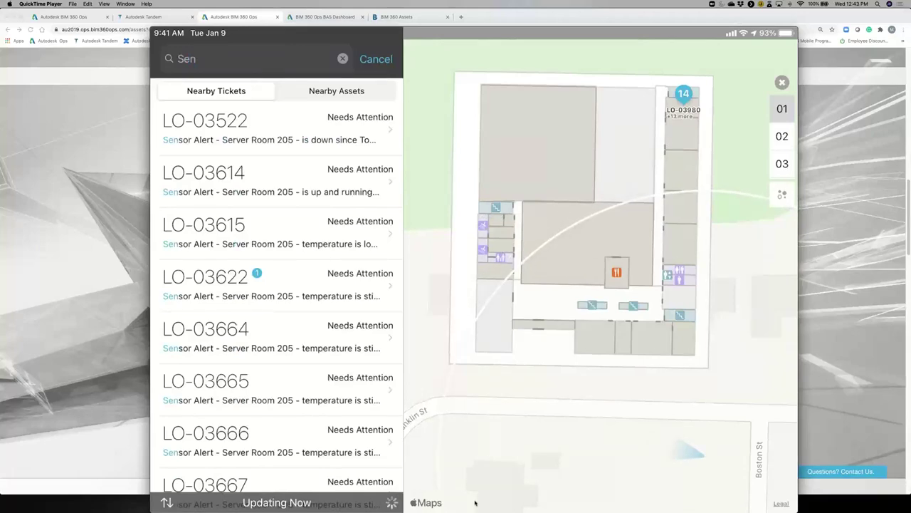
left_click(782, 136)
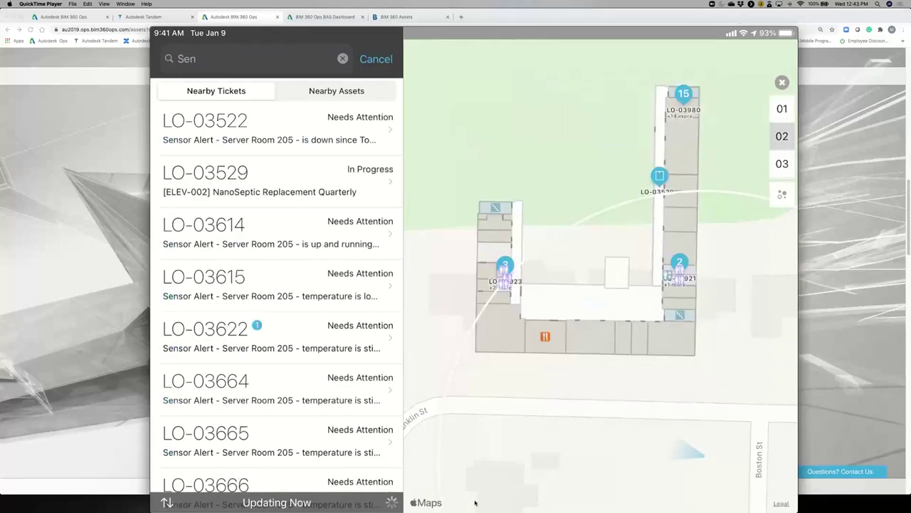
Show floor 01 on the map and look through the asset details of hand sanitizer dispenser A-DIS-007.
left_click(782, 108)
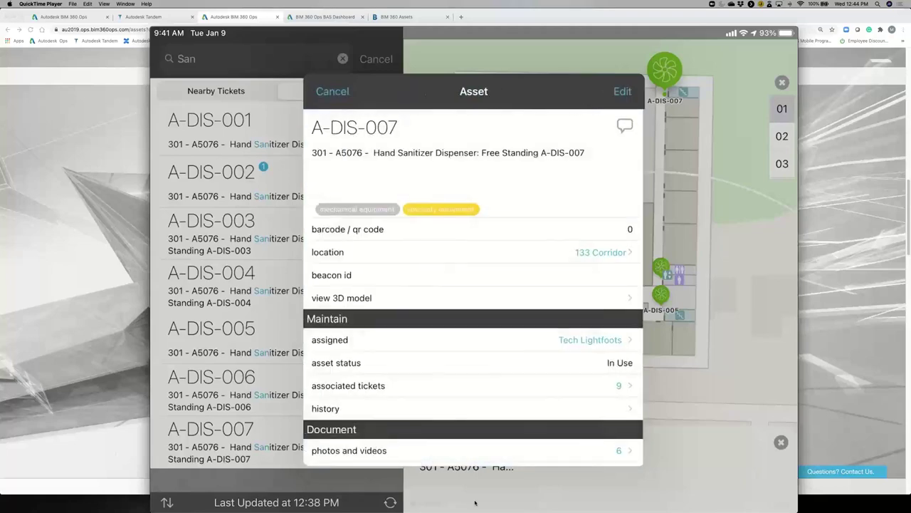
scroll(474, 284, "down", 2)
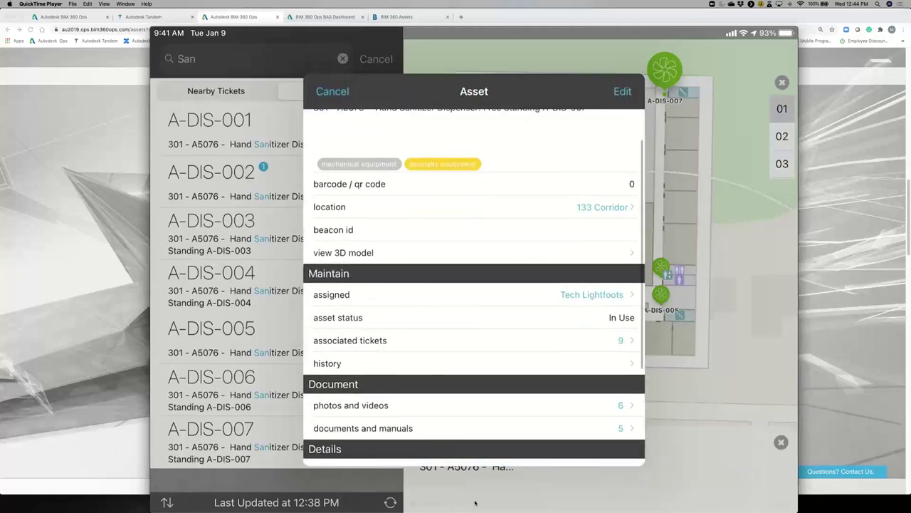